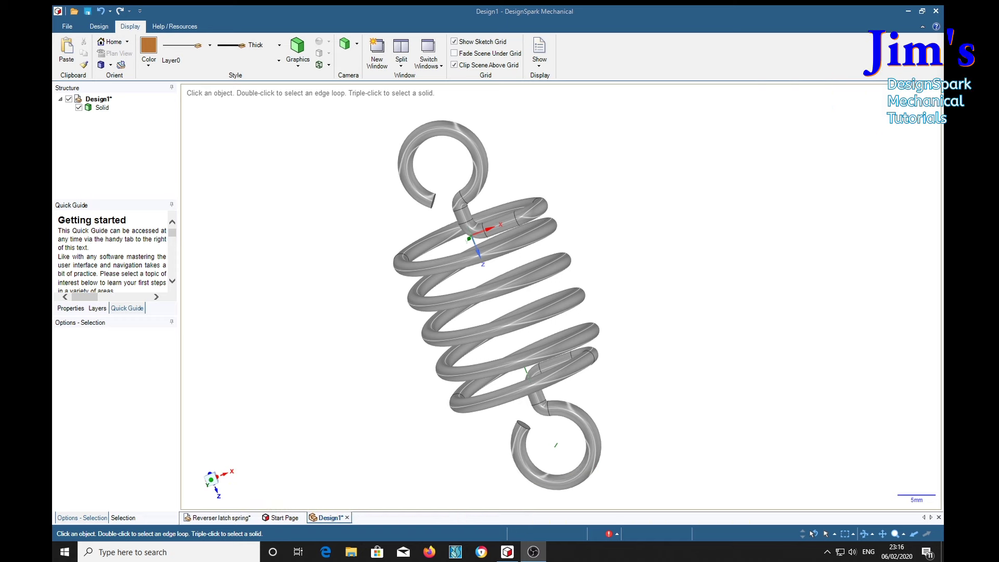
# Step: Examine the finished spring model's end hooks, connecting bends and helical coil from several angles
pyautogui.moveTo(667, 234); pyautogui.dragTo(615, 239, button='middle')
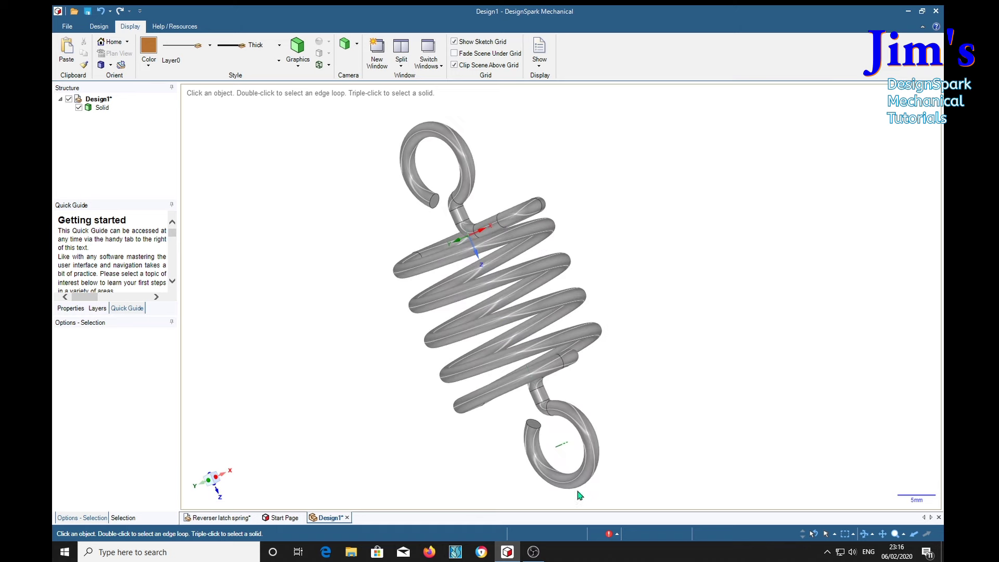
pyautogui.moveTo(494, 172); pyautogui.dragTo(816, 315, button='middle')
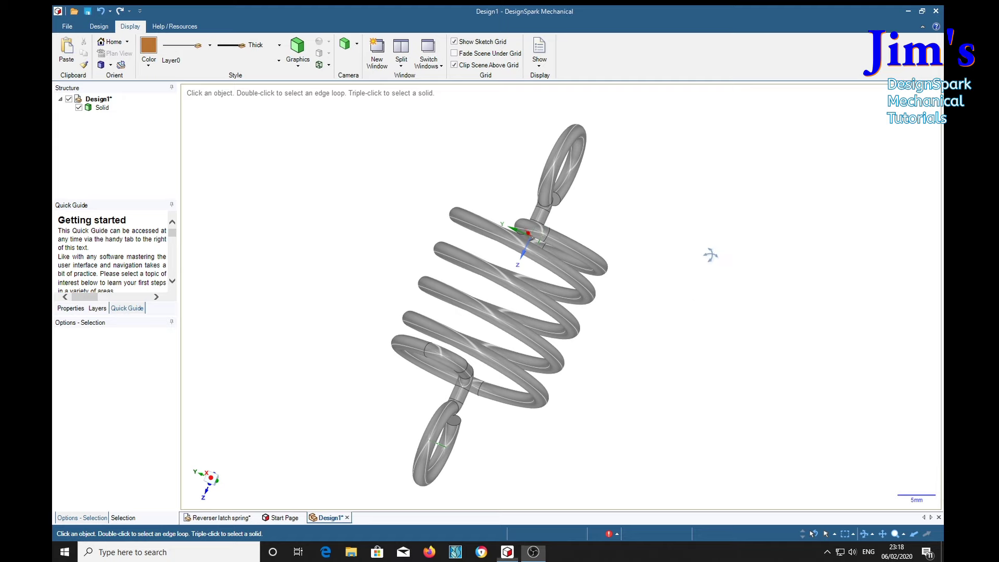
pyautogui.moveTo(709, 255); pyautogui.dragTo(726, 386, button='middle')
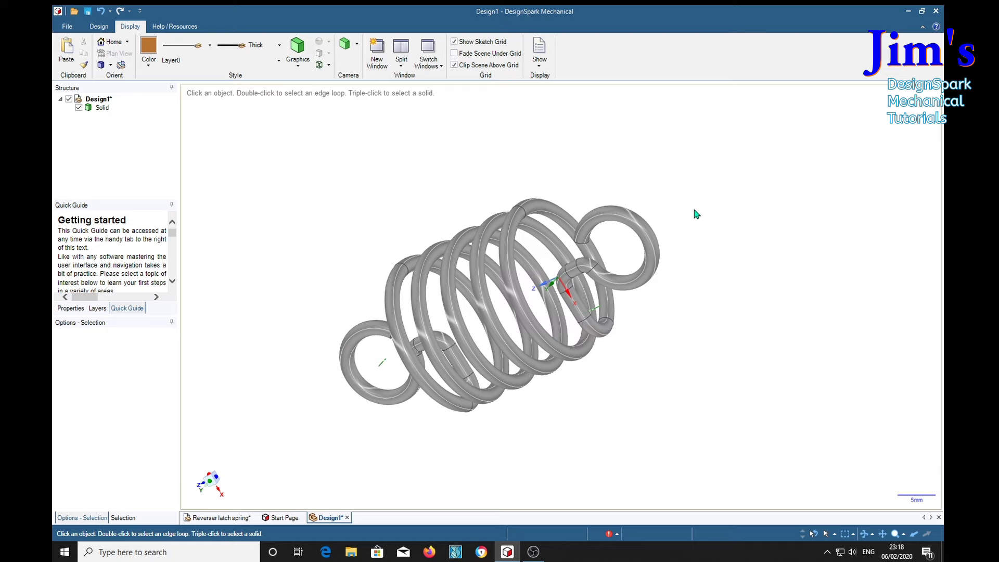
pyautogui.click(629, 214)
pyautogui.click(576, 268)
pyautogui.click(582, 264)
pyautogui.click(575, 270)
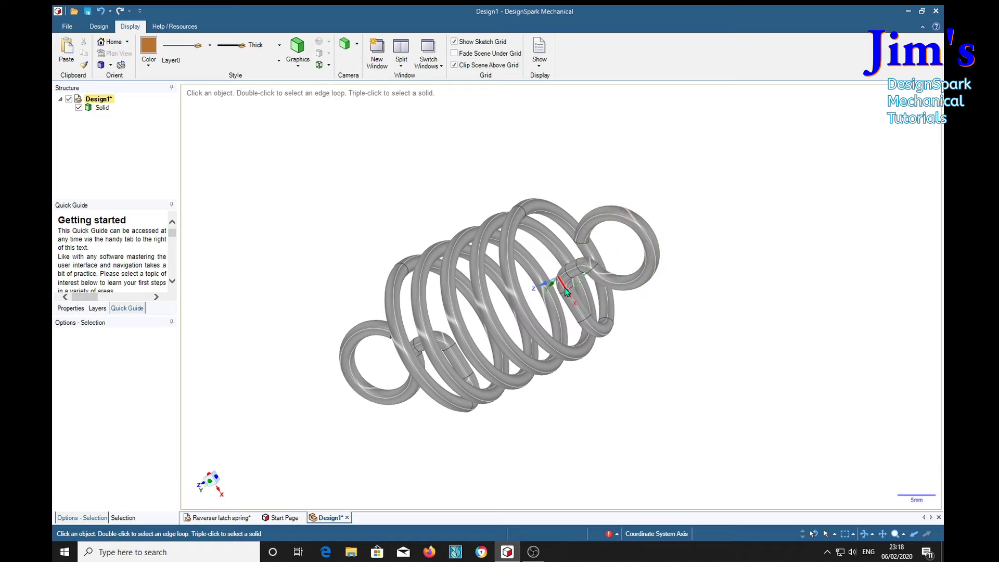
pyautogui.click(601, 332)
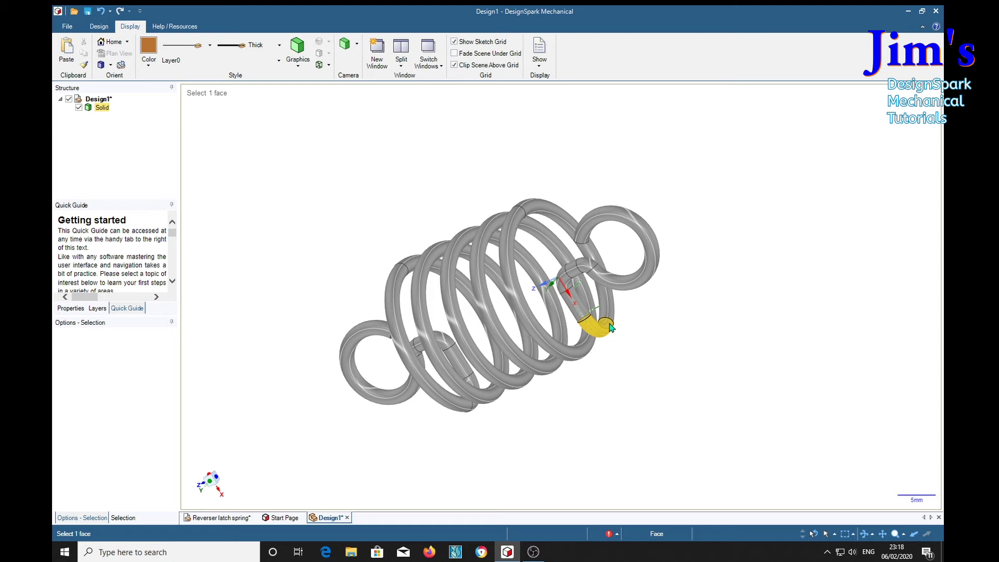
pyautogui.scroll(5, 611, 326)
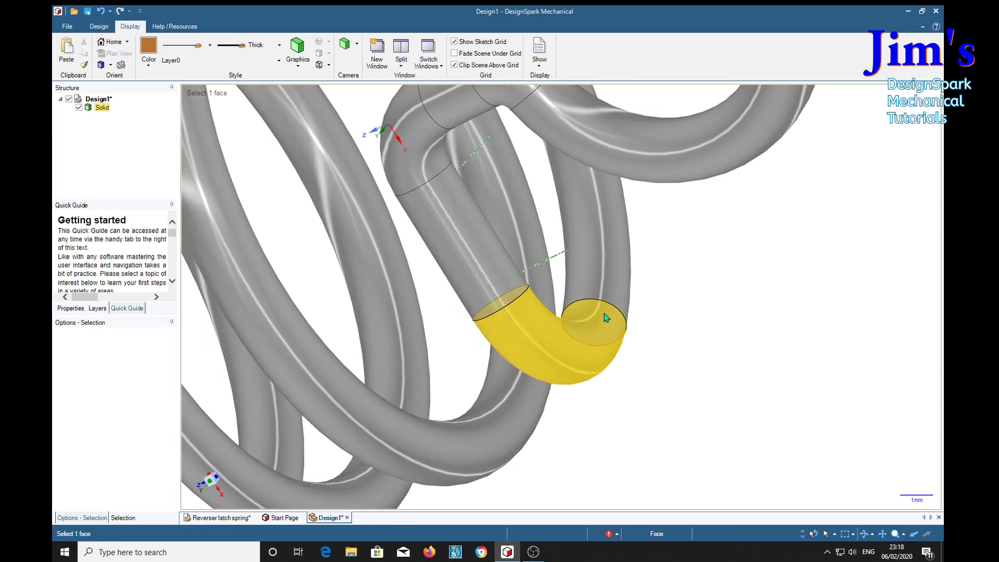
pyautogui.click(466, 268)
pyautogui.scroll(-2, 711, 192)
pyautogui.click(712, 192)
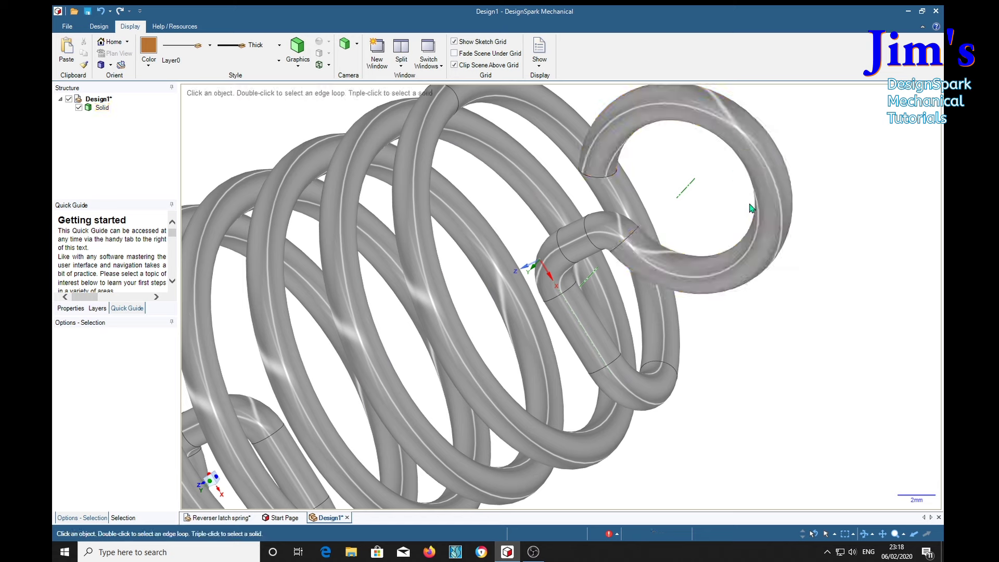
pyautogui.click(656, 386)
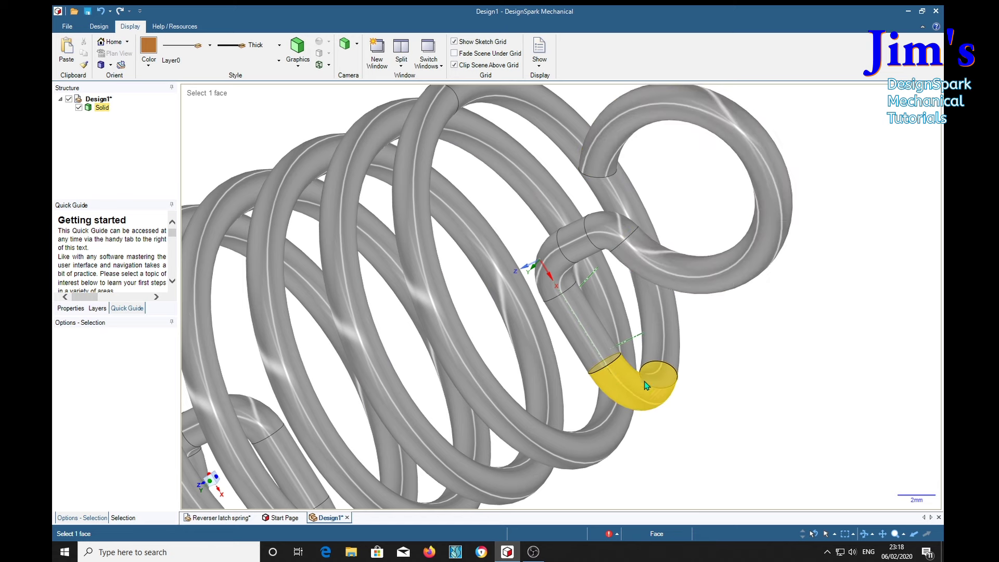
pyautogui.click(704, 269)
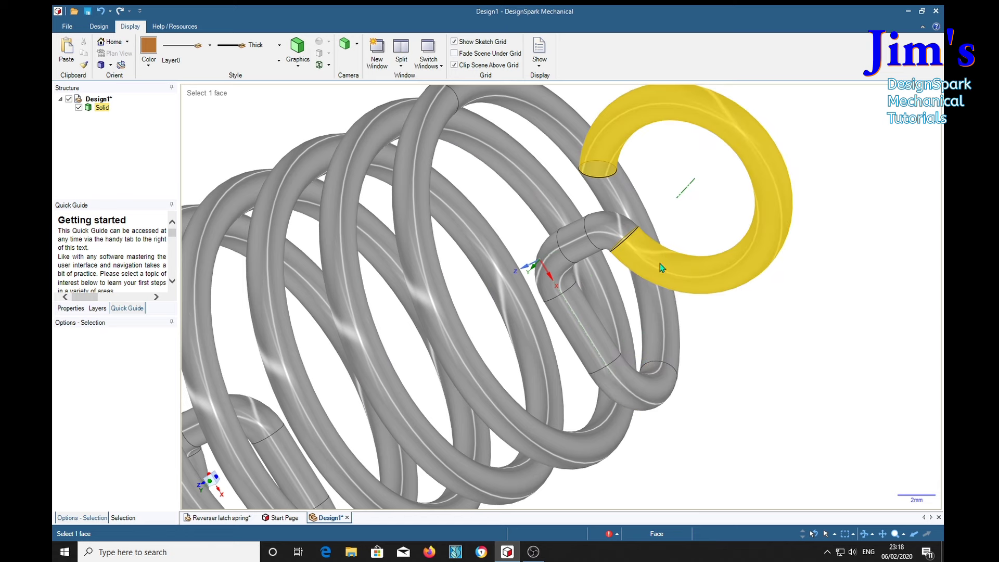
pyautogui.press('Escape')
pyautogui.click(446, 323)
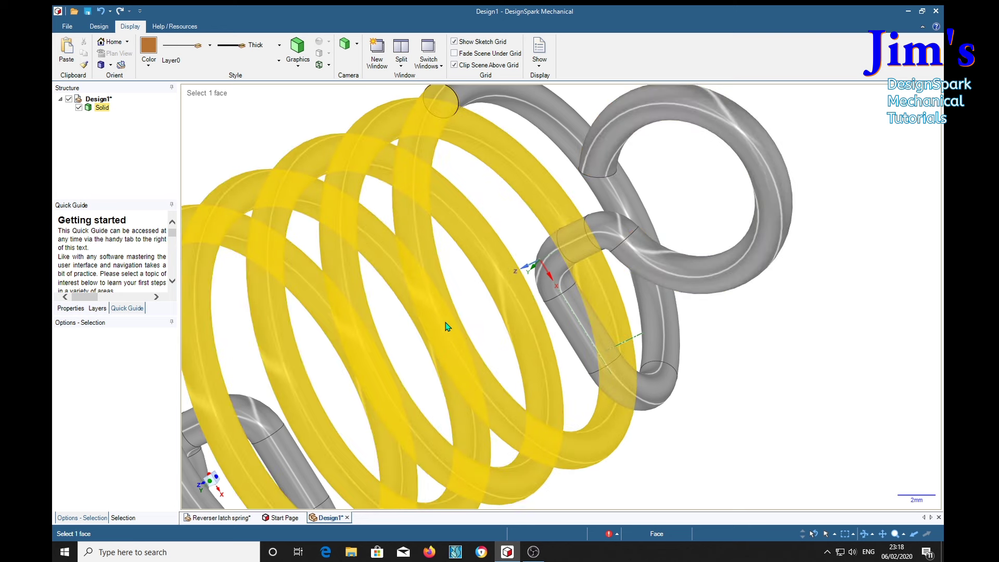
pyautogui.click(737, 401)
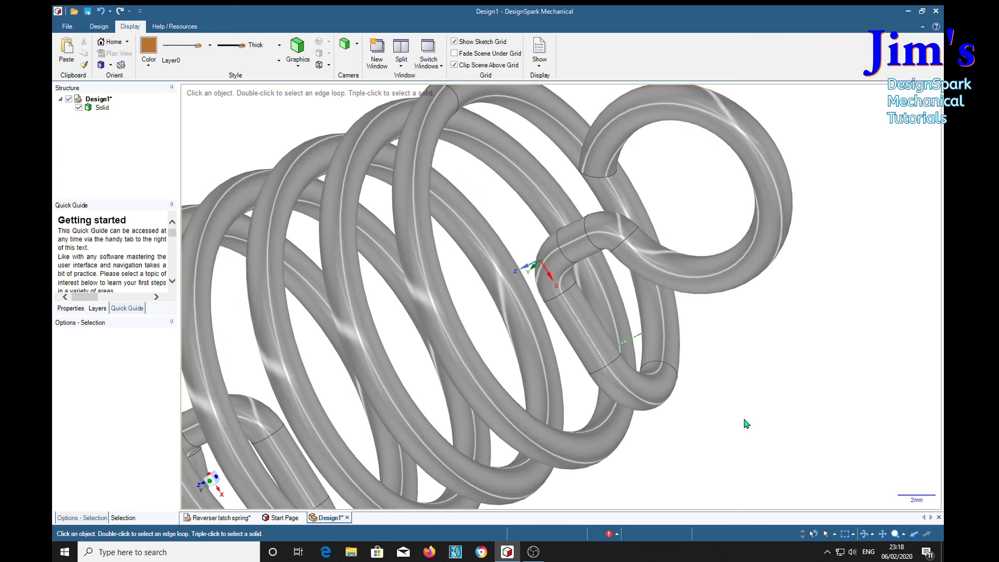
pyautogui.scroll(-3, 749, 441)
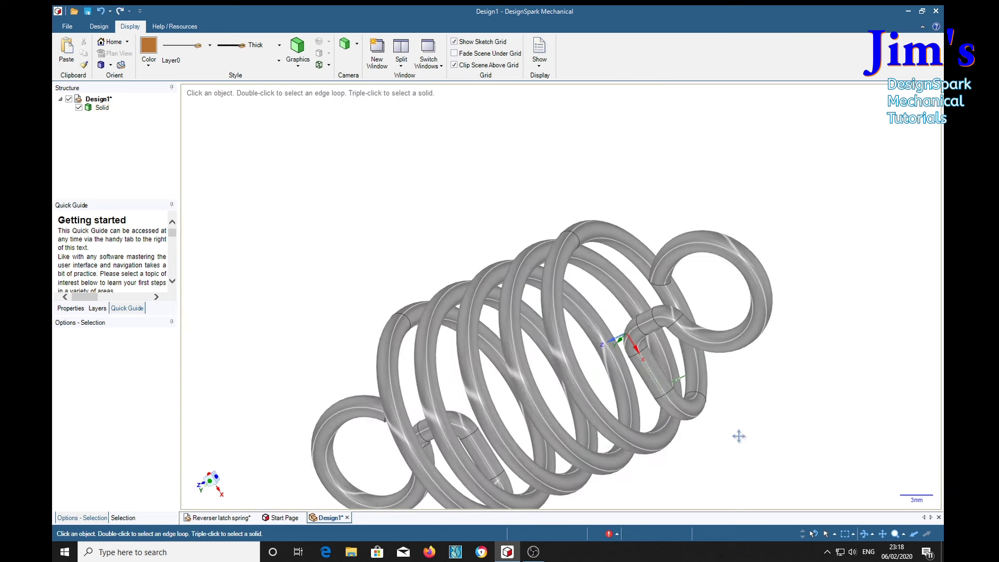
pyautogui.keyDown('shift'); pyautogui.moveTo(738, 436); pyautogui.dragTo(818, 352, button='middle'); pyautogui.keyUp('shift')
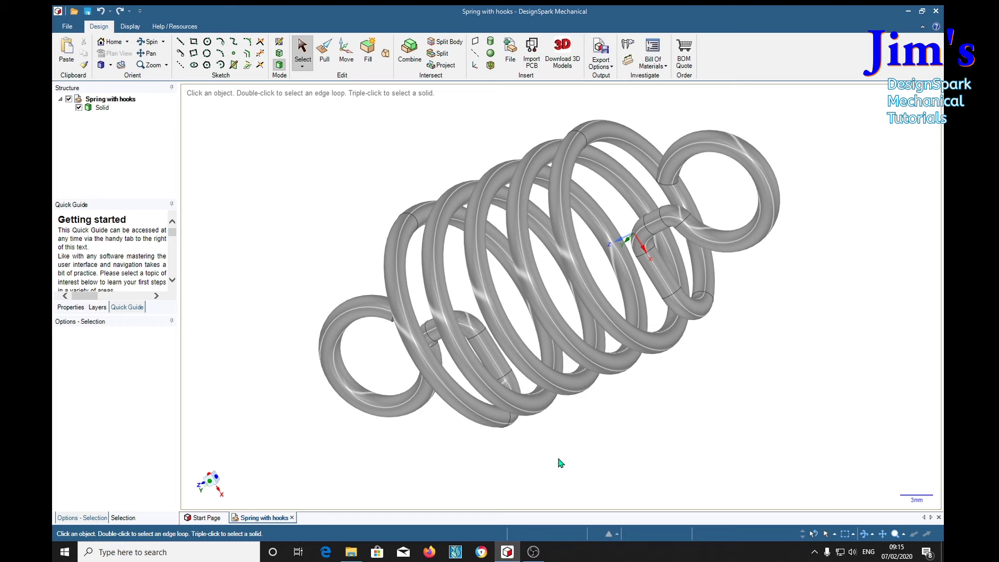
# Step: In a new design, sketch a 180° arc of 20 mm diameter centred on the origin, on the positive Y side
pyautogui.press('ctrl')
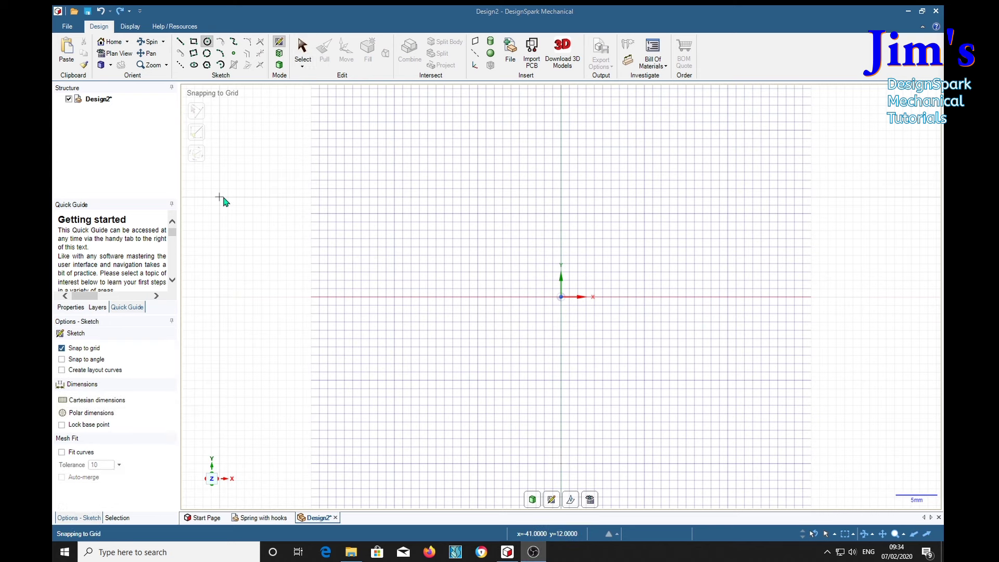
pyautogui.click(221, 65)
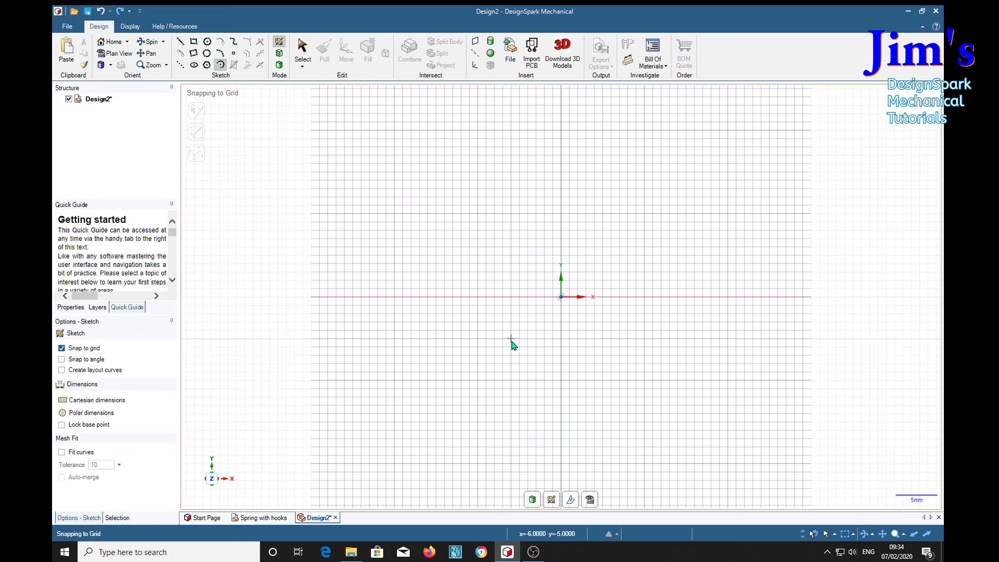
pyautogui.click(561, 296)
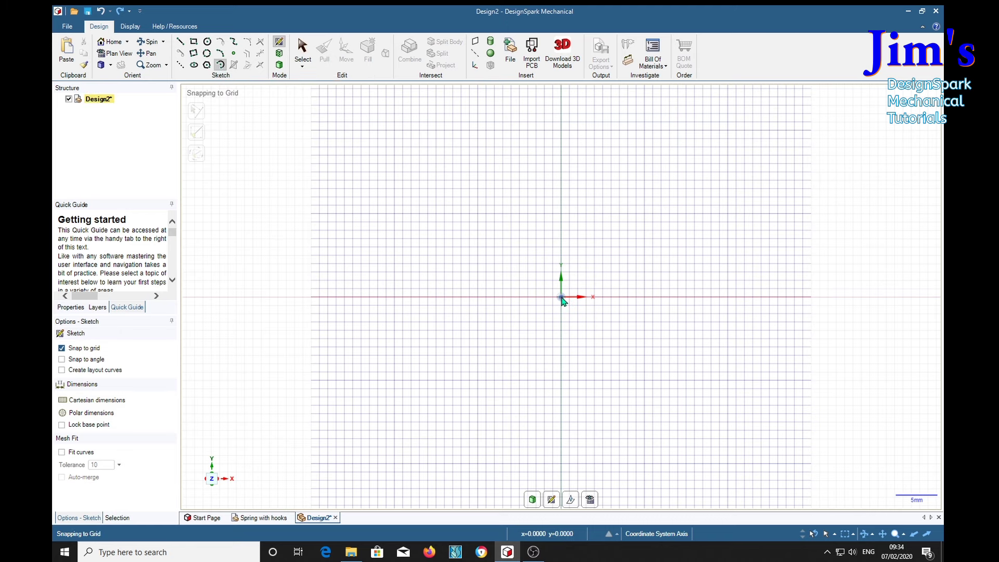
pyautogui.click(476, 297)
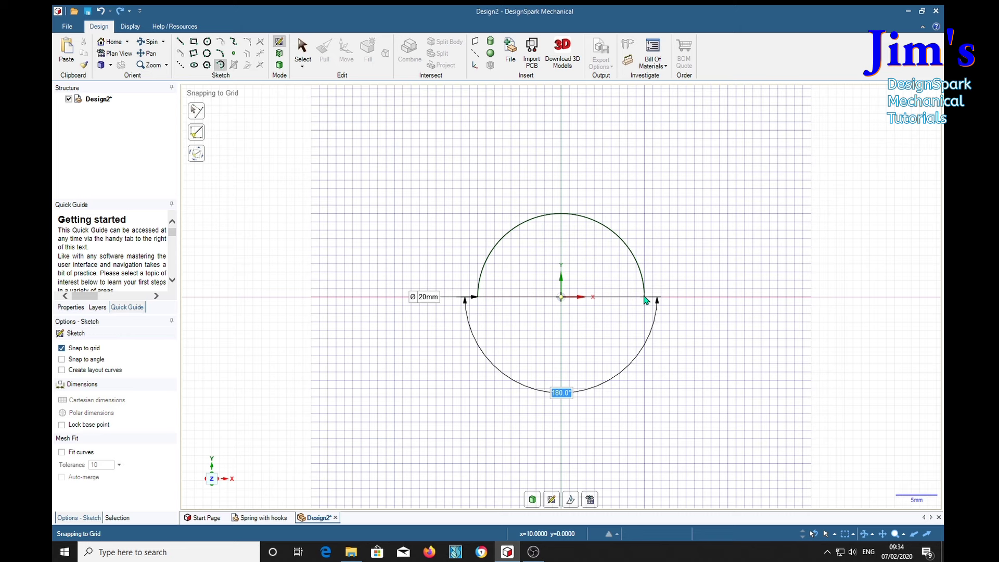
pyautogui.click(644, 300)
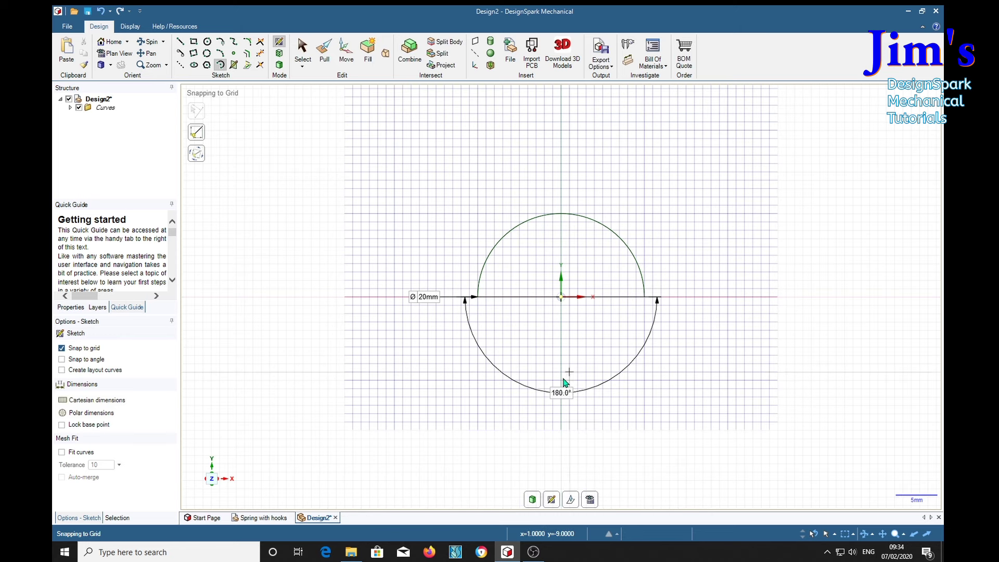
# Step: Draw a straight line along the X axis from the arc's negative-X end to the origin
pyautogui.click(183, 43)
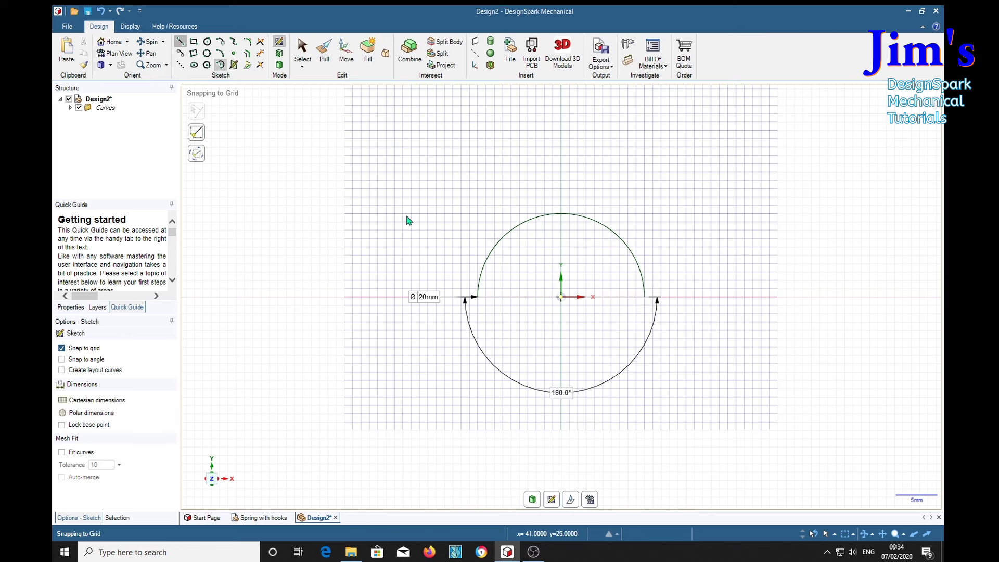
pyautogui.click(477, 296)
pyautogui.click(559, 298)
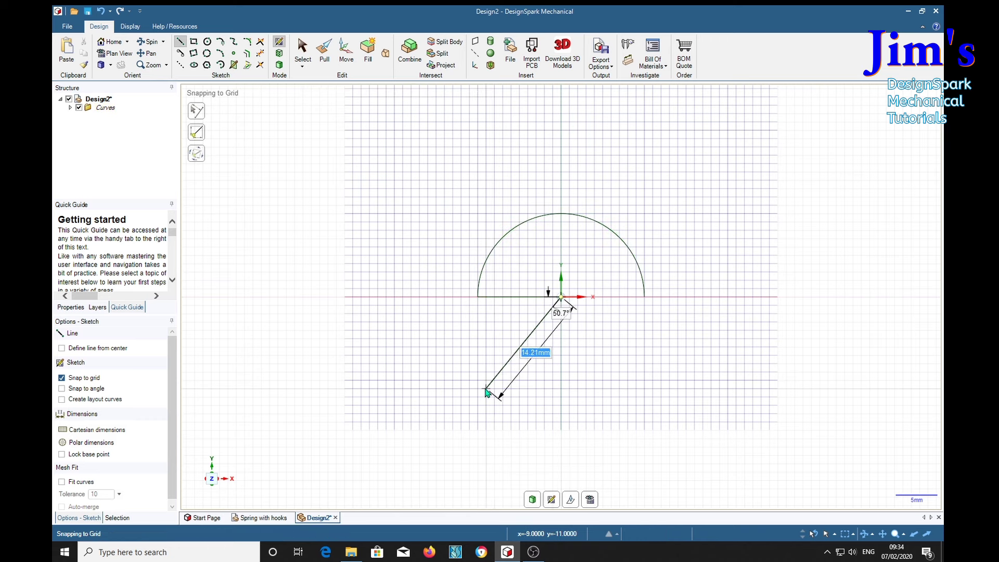
pyautogui.press('Escape')
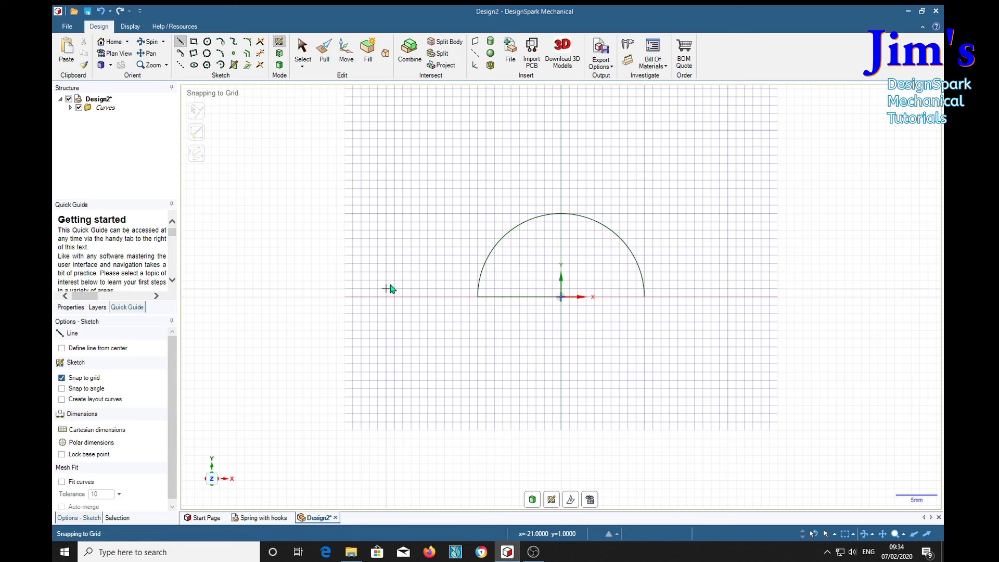
# Step: Round the corner between the straight line and the arc with a 3 mm radius
pyautogui.click(249, 41)
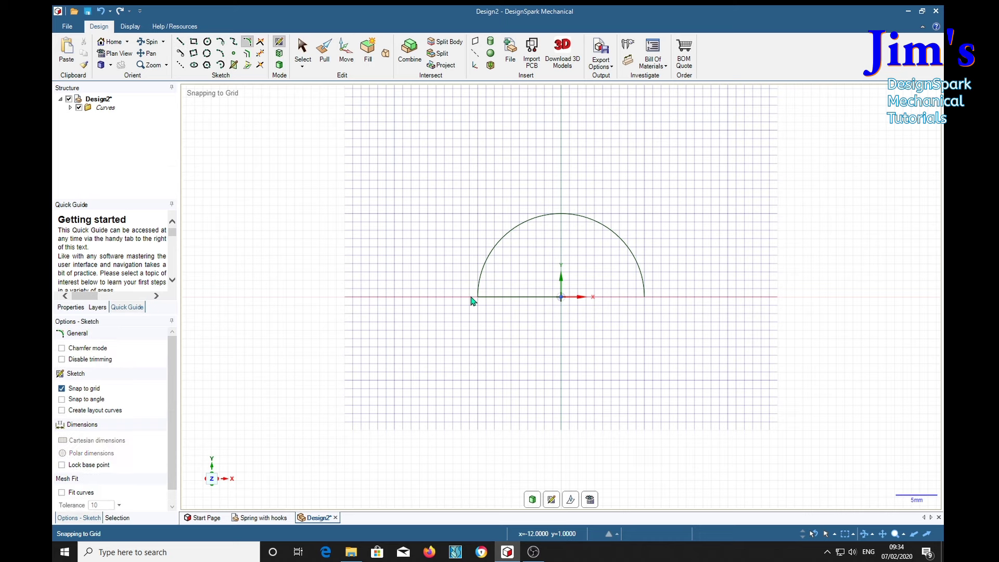
pyautogui.click(499, 300)
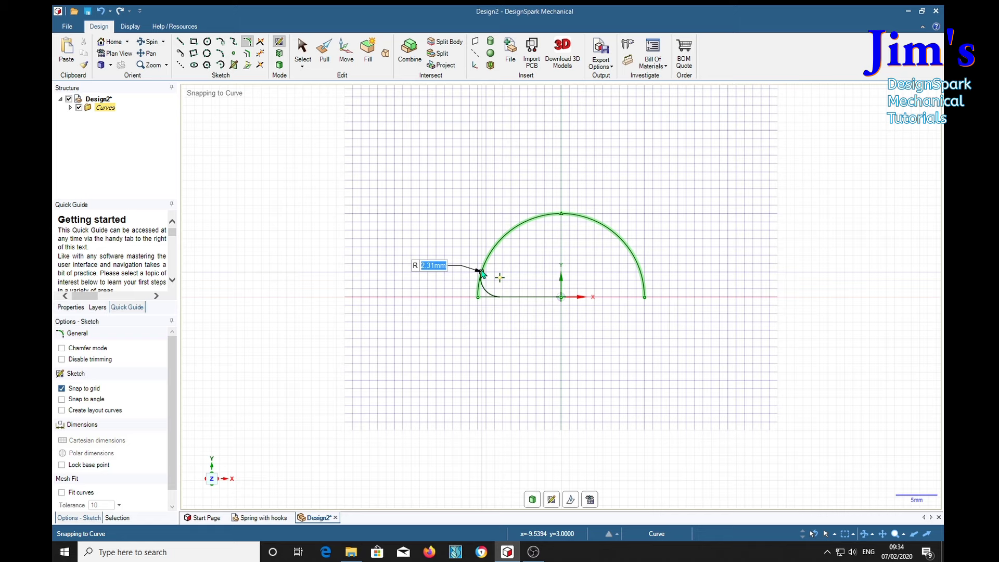
pyautogui.write('3')
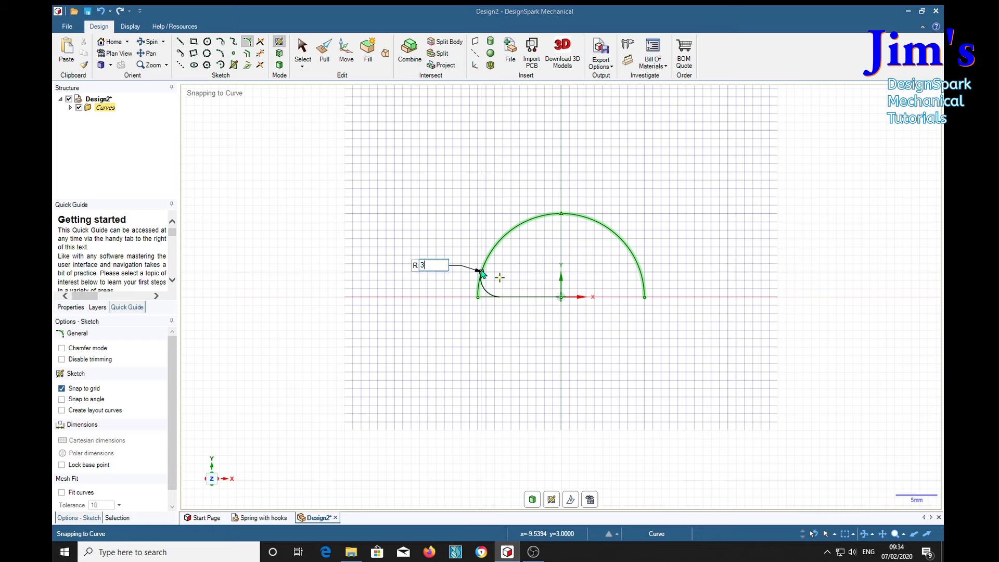
pyautogui.press('Return')
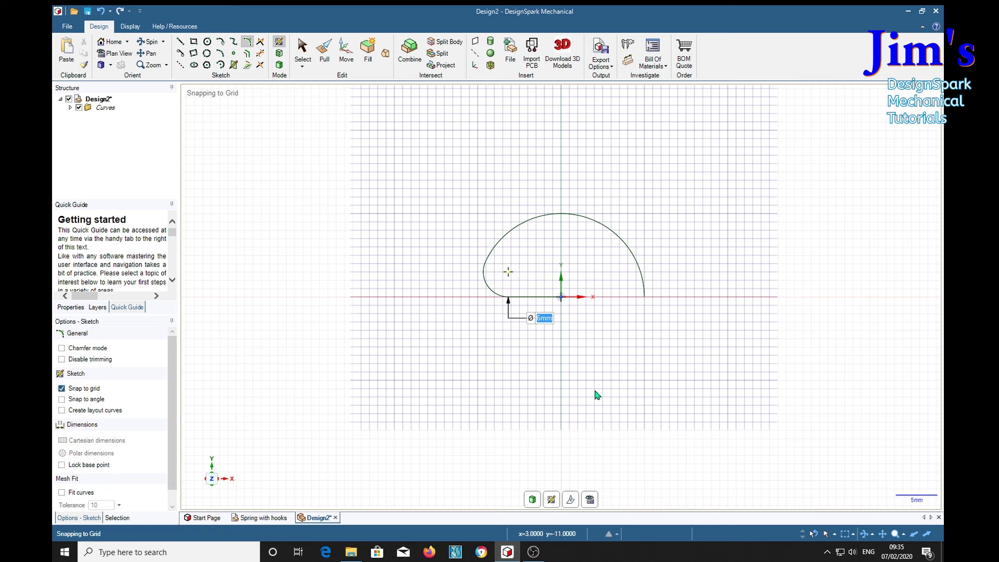
# Step: Rotate the sketch grid about the X axis so that it lies on the XZ plane
pyautogui.click(572, 497)
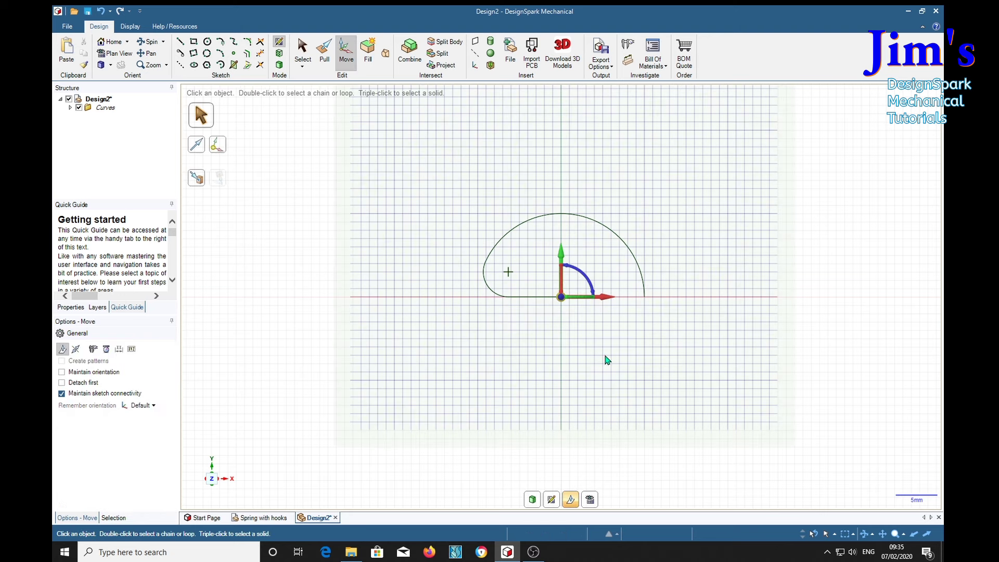
pyautogui.moveTo(696, 378)
pyautogui.mouseDown(button='middle')
pyautogui.moveTo(636, 361)
pyautogui.moveTo(646, 297)
pyautogui.mouseUp(button='middle')
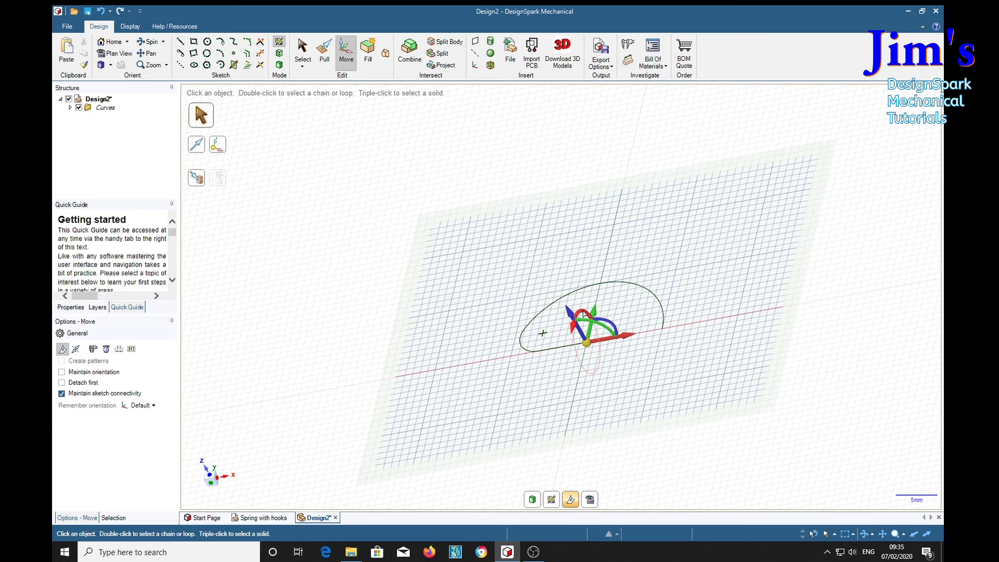
pyautogui.moveTo(583, 315); pyautogui.dragTo(581, 321)
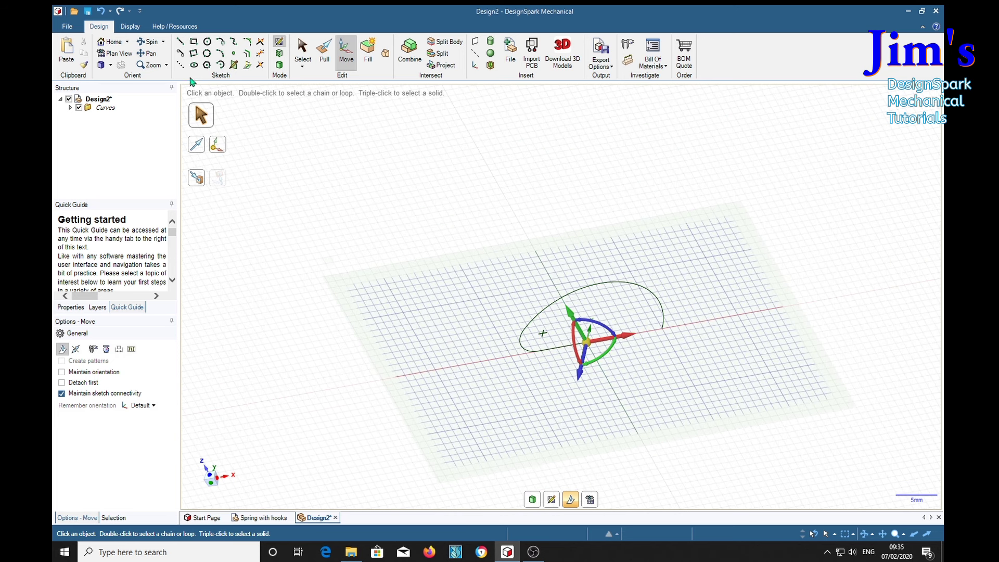
# Step: Draw a 6 mm line from the origin along the positive Z axis
pyautogui.click(179, 44)
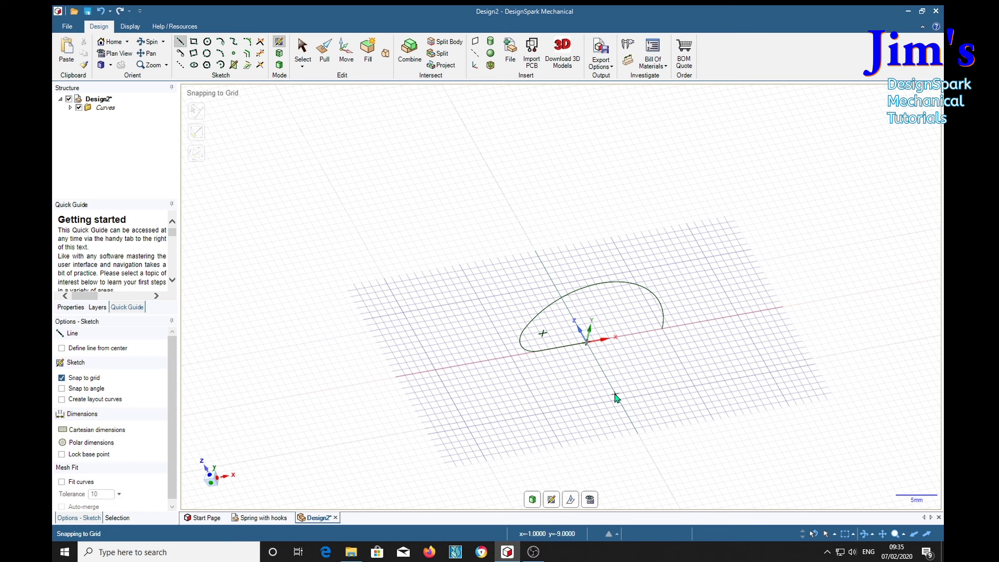
pyautogui.click(586, 342)
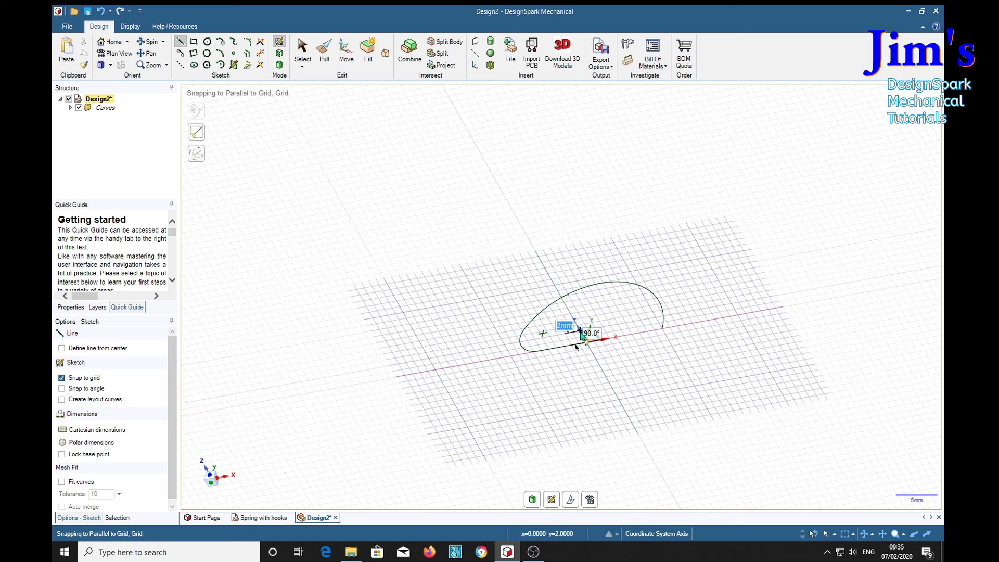
pyautogui.click(567, 309)
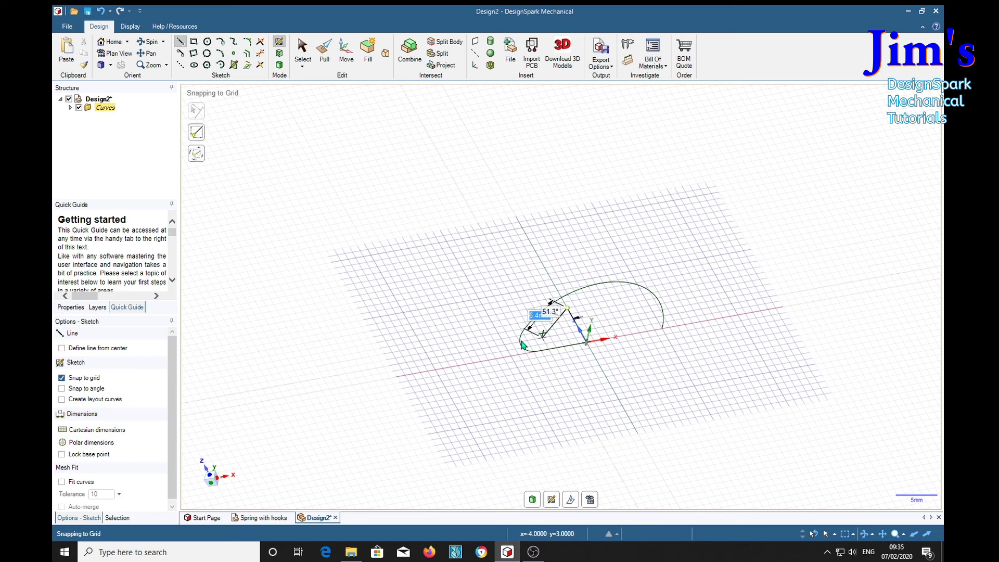
pyautogui.press('Escape')
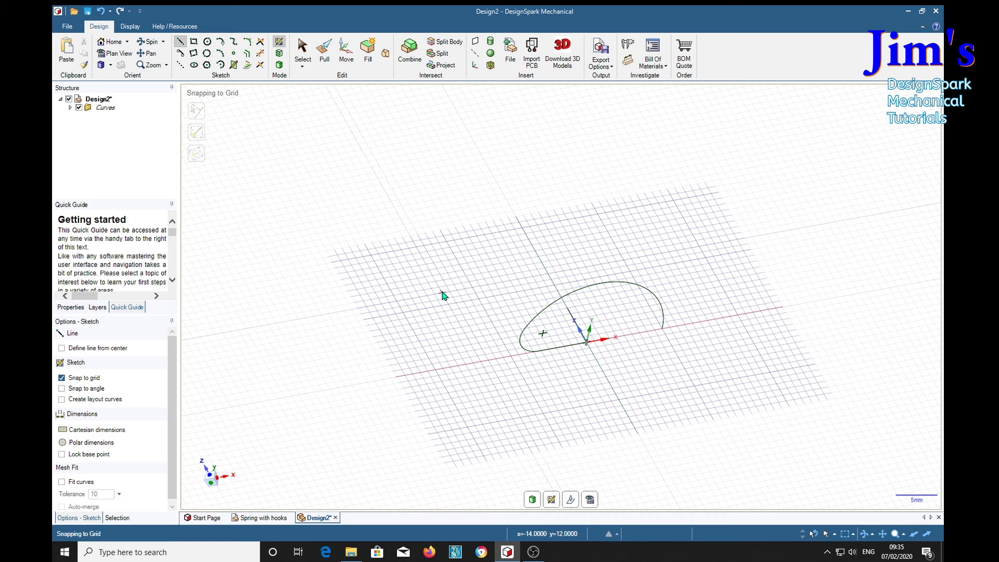
# Step: Draw a 20 mm diameter circle centred on the Z axis 10 mm above the vertical line's upper end, passing through that end
pyautogui.click(207, 41)
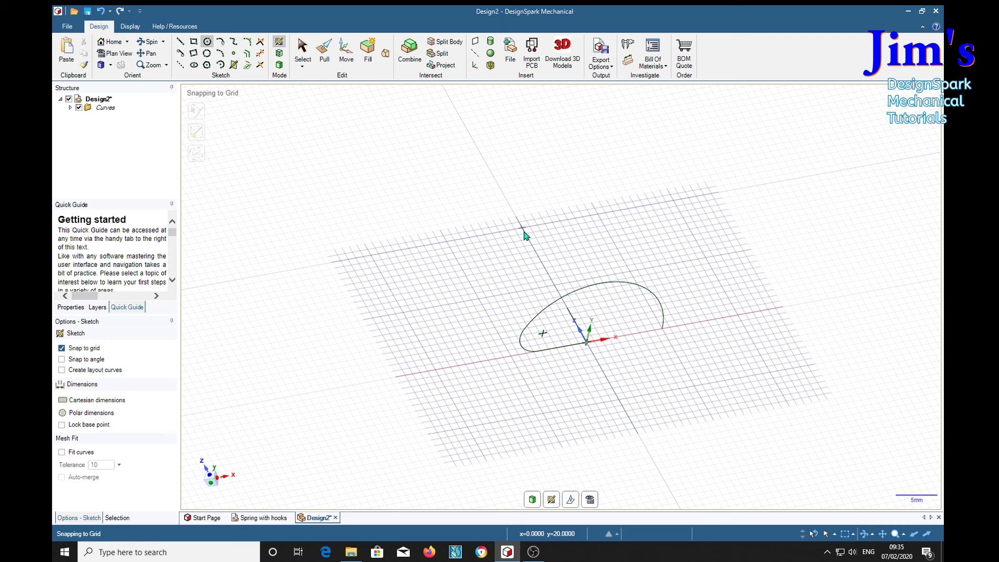
pyautogui.press('v')
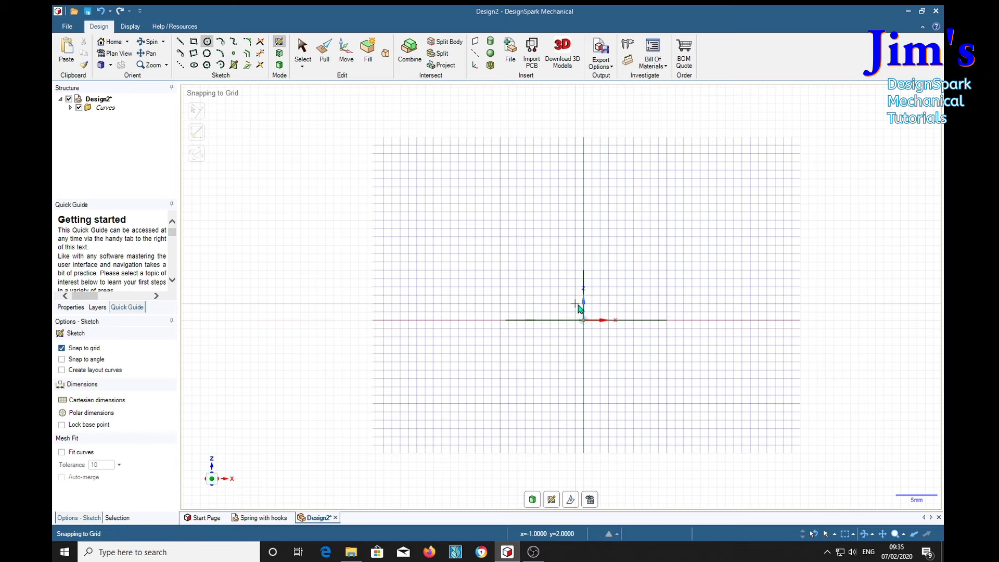
pyautogui.click(583, 271)
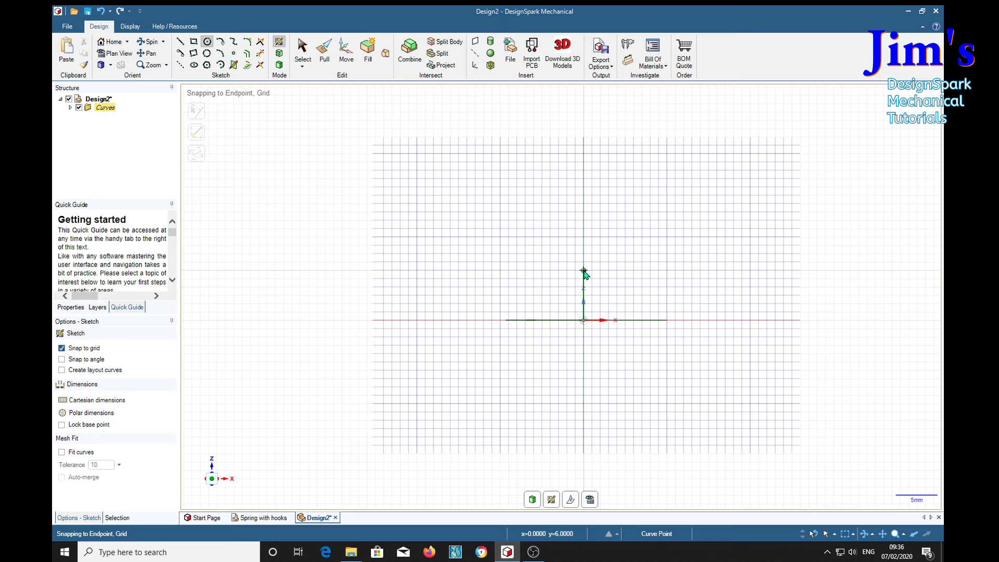
pyautogui.moveTo(584, 271); pyautogui.dragTo(584, 213)
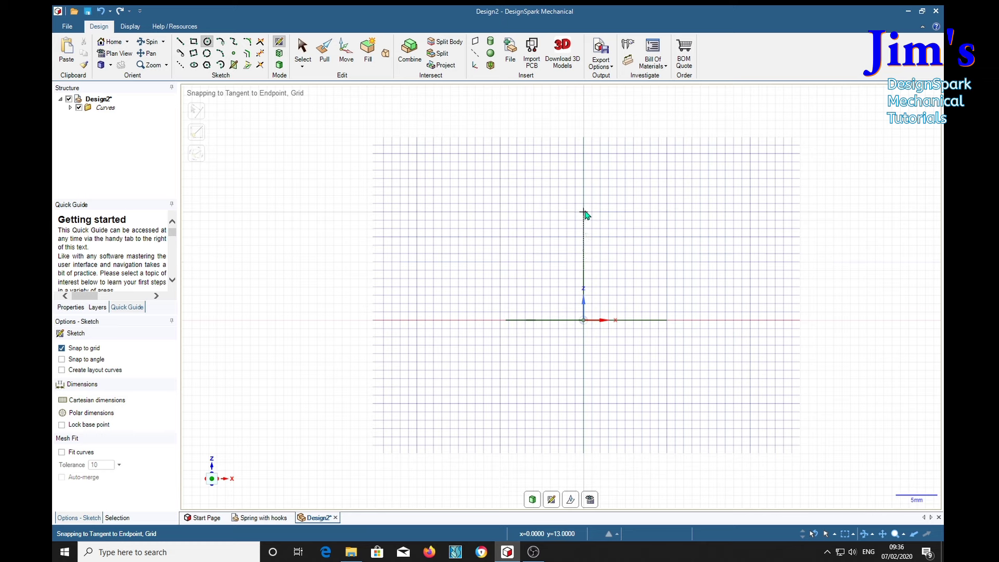
pyautogui.click(583, 187)
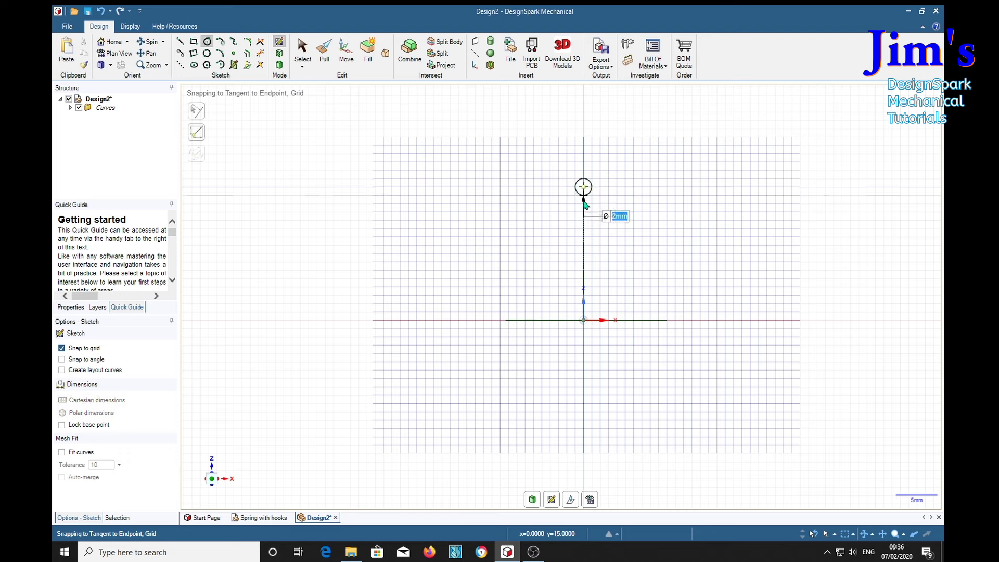
pyautogui.click(583, 270)
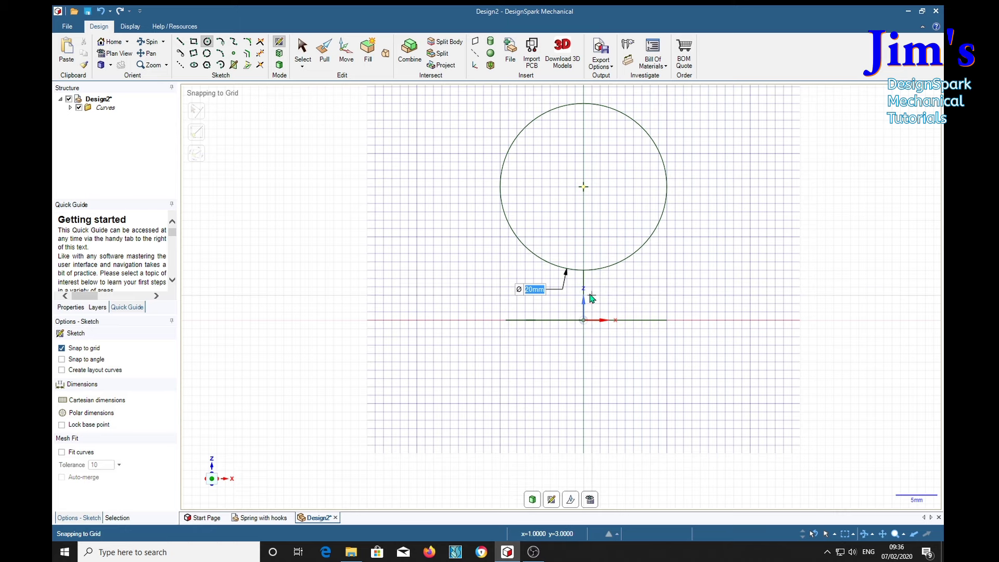
# Step: Round the corner between the vertical line and the circle's negative-X side with a 2.5 mm radius
pyautogui.click(248, 44)
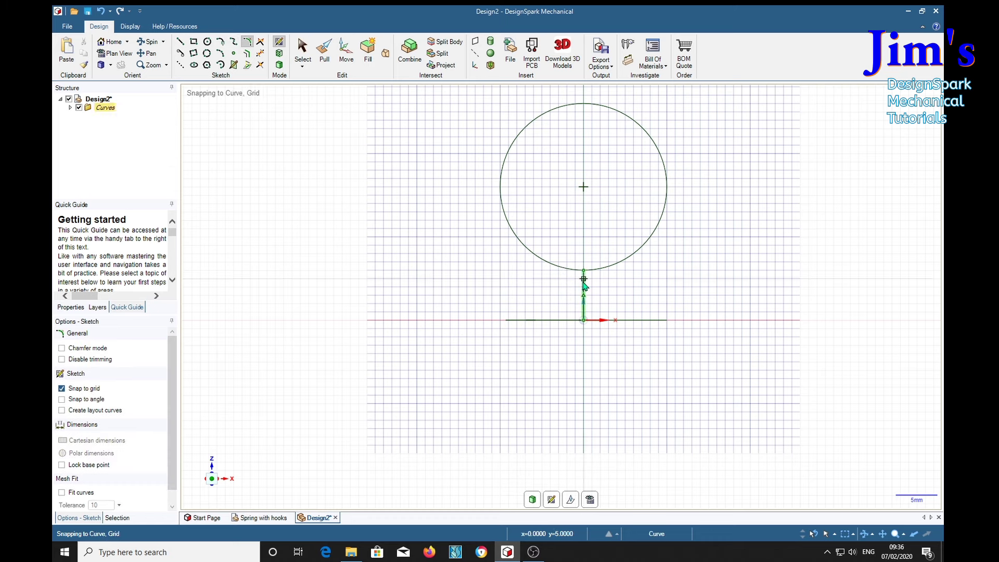
pyautogui.click(583, 286)
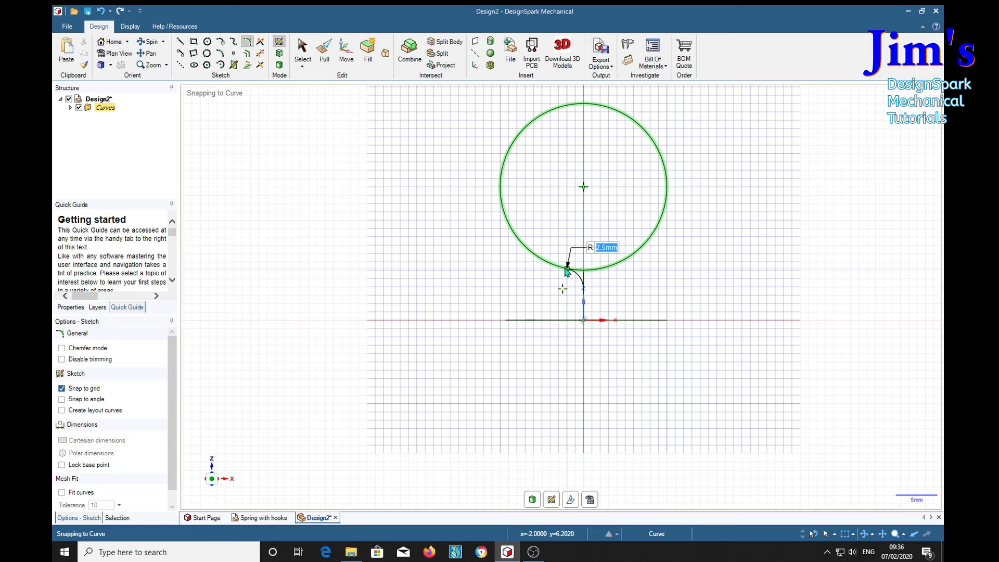
pyautogui.click(567, 271)
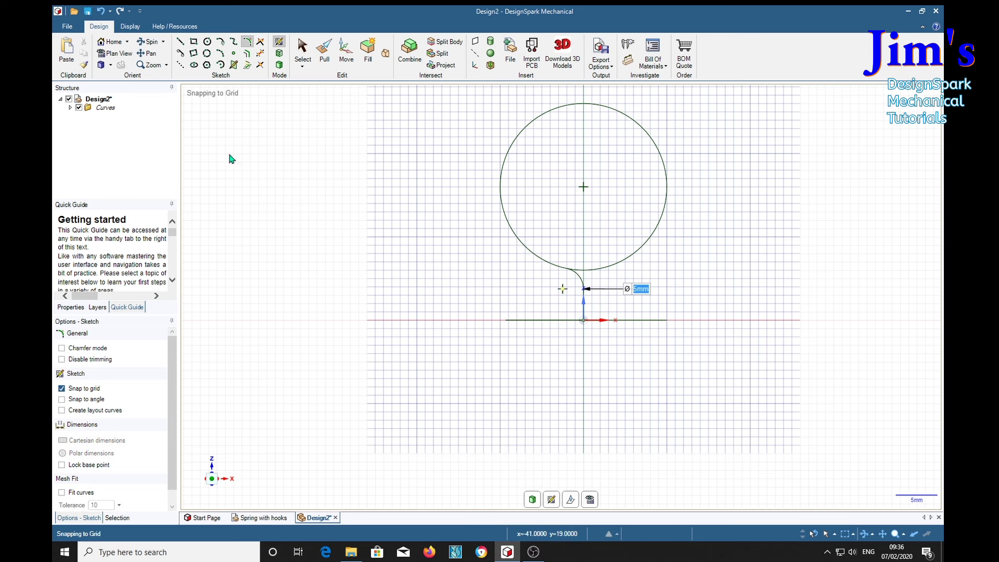
# Step: Draw a 10 mm line from the circle's centre down to its lower positive-X side at 45° to the horizontal
pyautogui.click(180, 41)
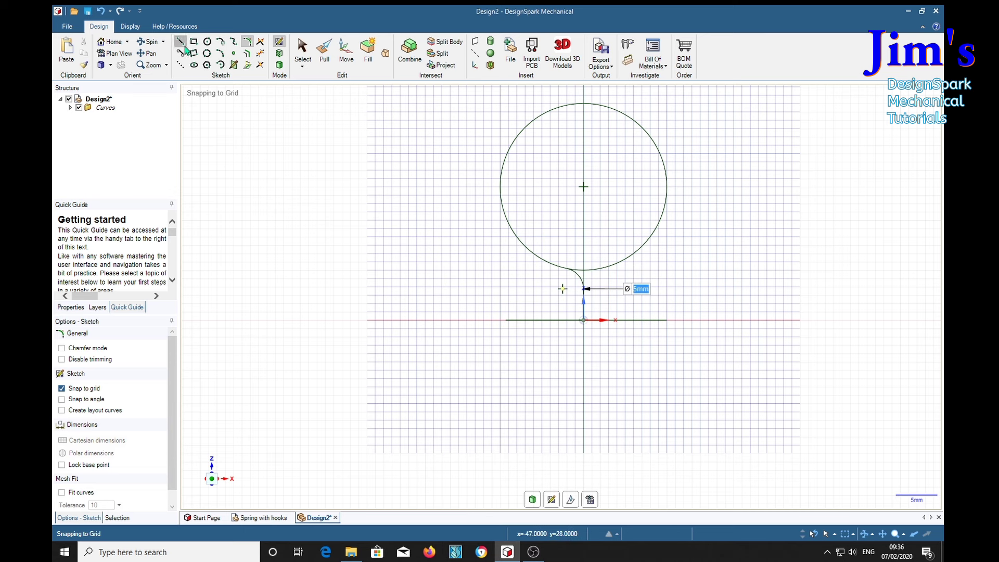
pyautogui.click(583, 187)
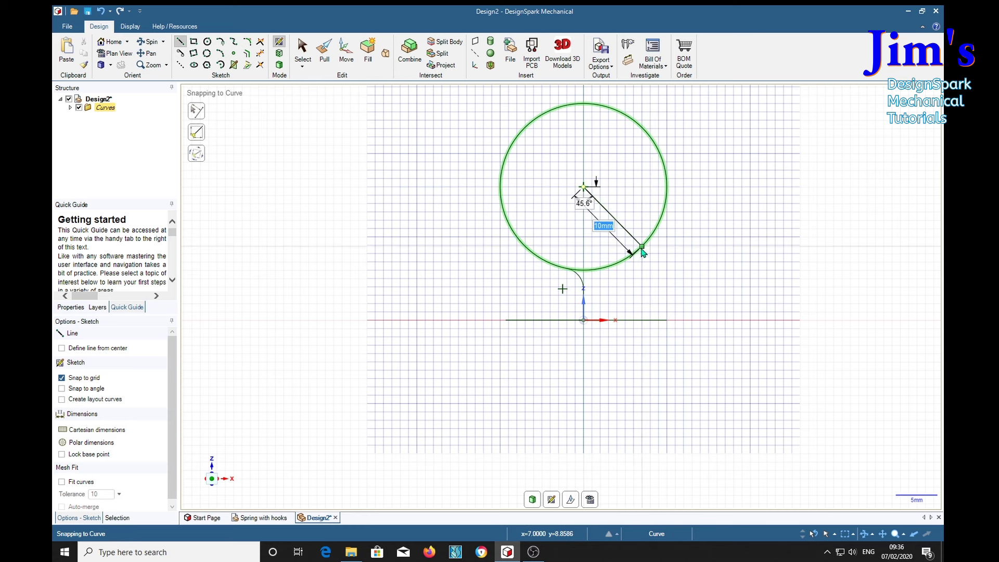
pyautogui.press('Tab')
pyautogui.write('45')
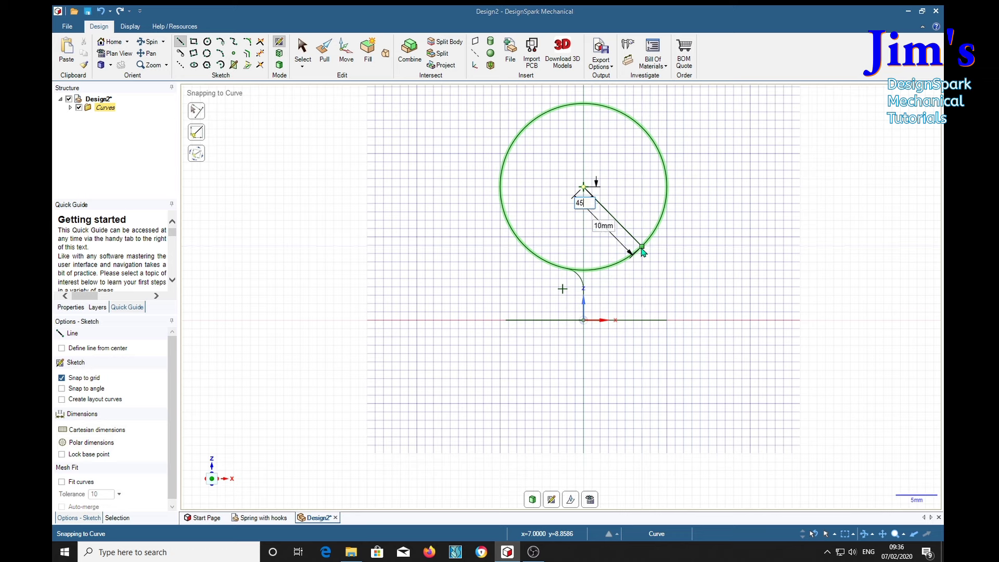
pyautogui.press('Tab')
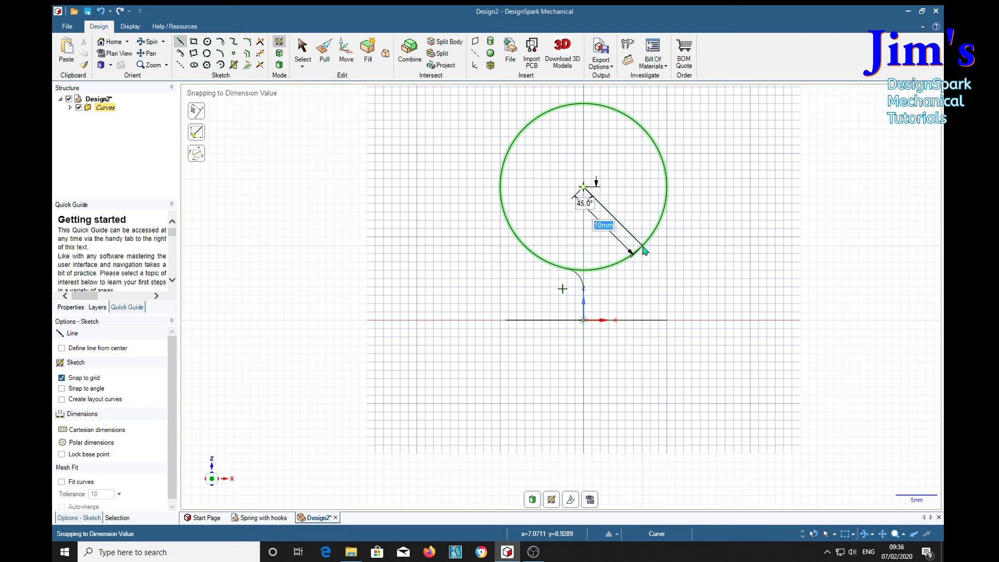
pyautogui.press('Return')
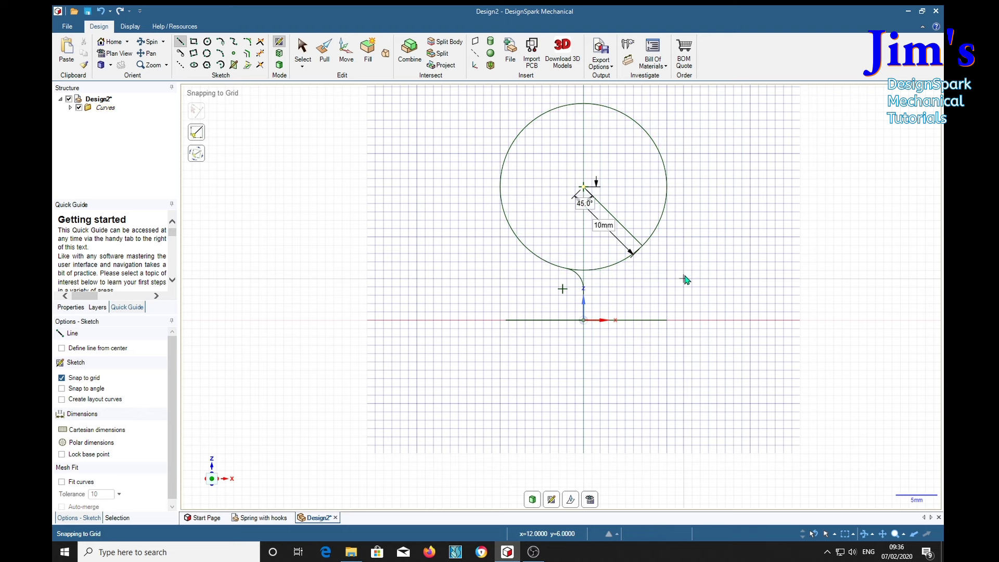
# Step: Trim the circle segment between the rounded corner and the 45° line, then trim away the line itself
pyautogui.press('t')
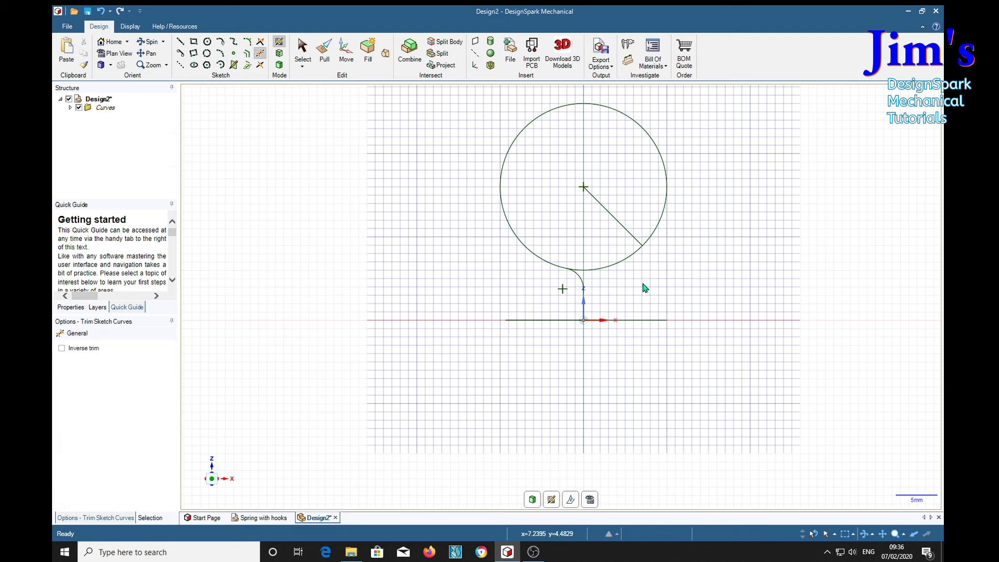
pyautogui.click(618, 266)
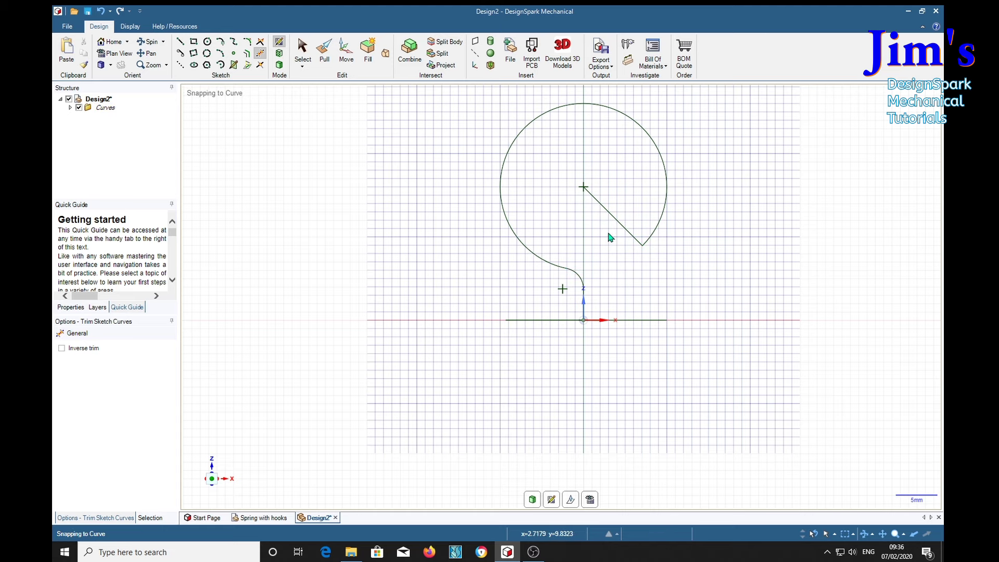
pyautogui.click(615, 220)
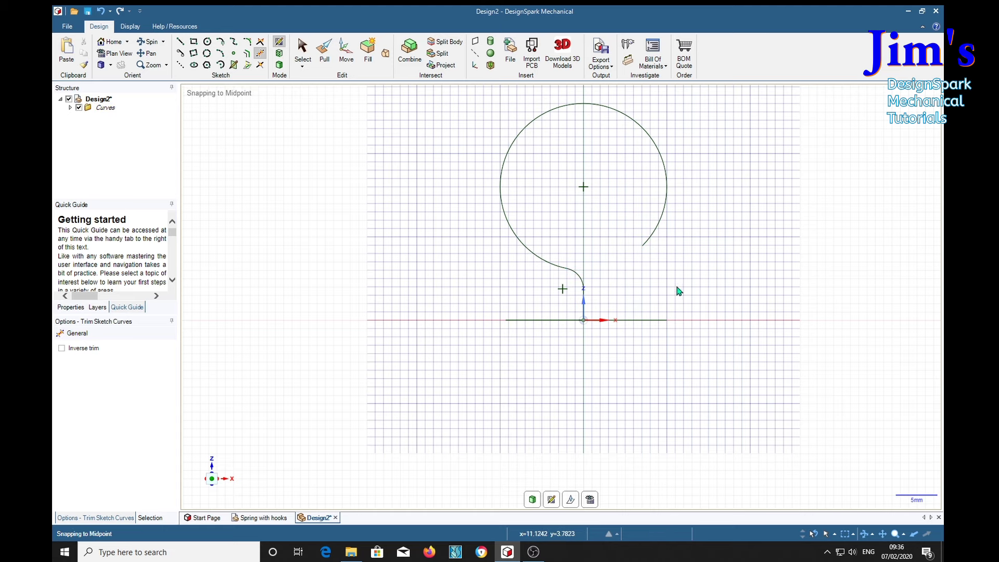
# Step: Round the corner between the vertical line and the straight line on the X axis, with a diameter of about 6.3 mm
pyautogui.moveTo(755, 211); pyautogui.dragTo(753, 265, button='middle')
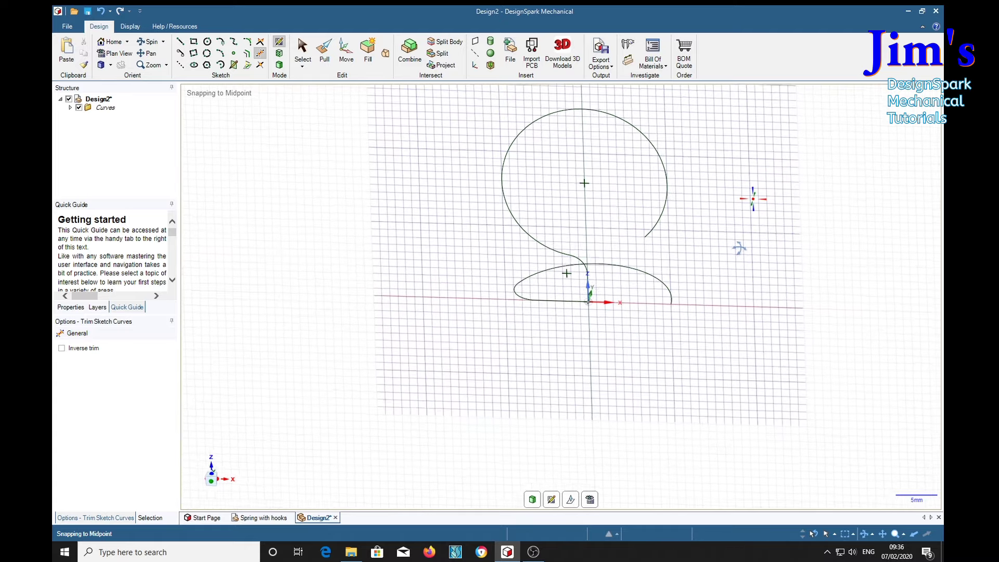
pyautogui.moveTo(739, 248)
pyautogui.mouseDown(button='middle')
pyautogui.moveTo(796, 182)
pyautogui.moveTo(712, 311)
pyautogui.mouseUp(button='middle')
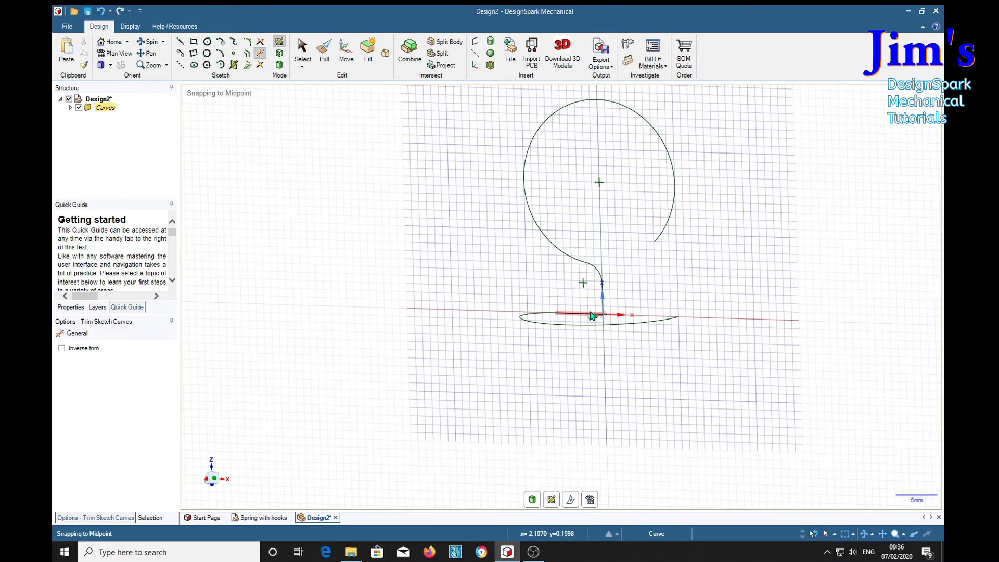
pyautogui.click(252, 44)
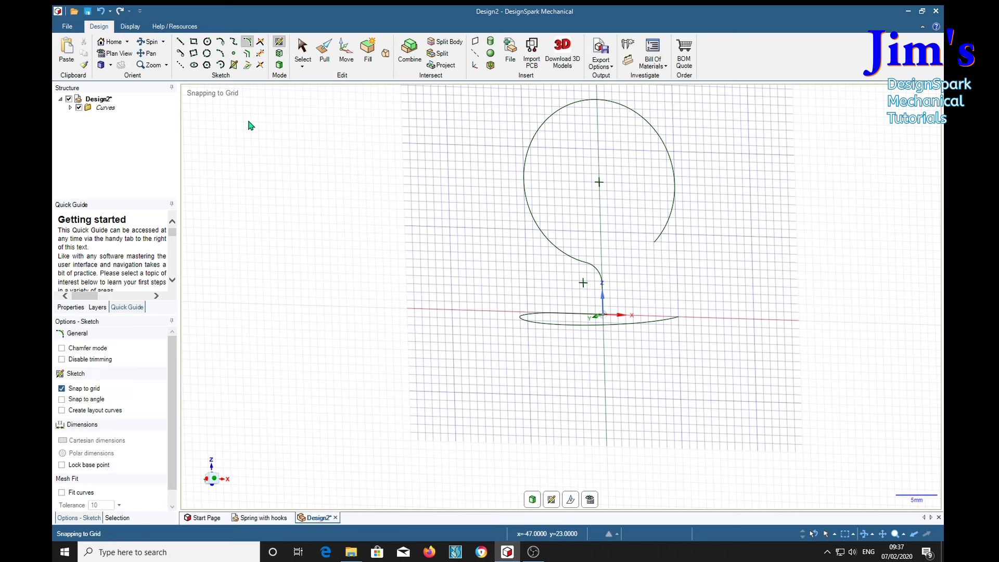
pyautogui.click(603, 303)
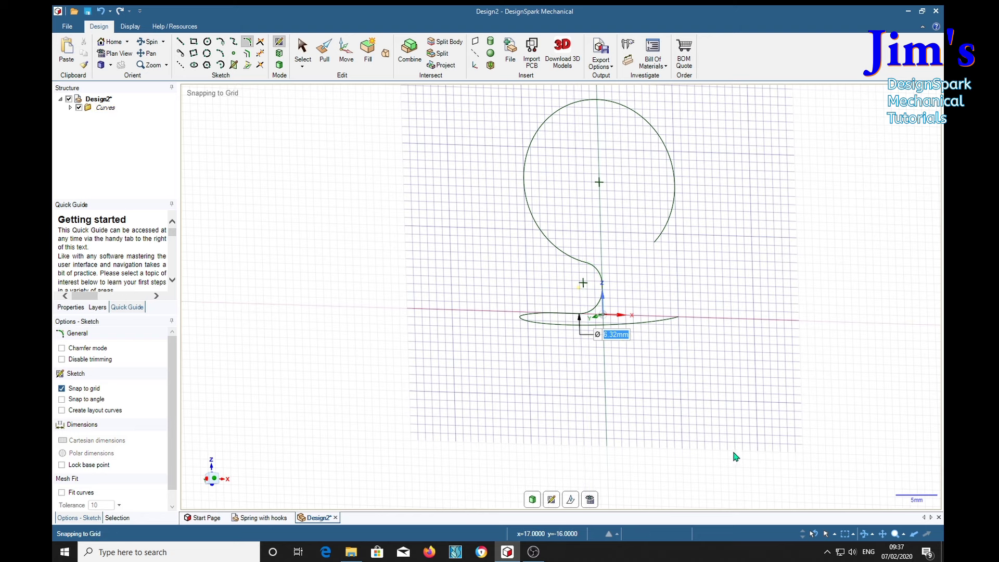
# Step: Sketch a 2 mm diameter circle on the XZ plane, centred on the free end of the base arc
pyautogui.moveTo(818, 331)
pyautogui.mouseDown(button='middle')
pyautogui.moveTo(751, 383)
pyautogui.moveTo(733, 361)
pyautogui.moveTo(745, 374)
pyautogui.moveTo(705, 392)
pyautogui.moveTo(757, 374)
pyautogui.moveTo(814, 328)
pyautogui.moveTo(785, 312)
pyautogui.moveTo(747, 314)
pyautogui.moveTo(740, 357)
pyautogui.moveTo(685, 345)
pyautogui.moveTo(758, 328)
pyautogui.moveTo(715, 375)
pyautogui.mouseUp(button='middle')
pyautogui.press('d')
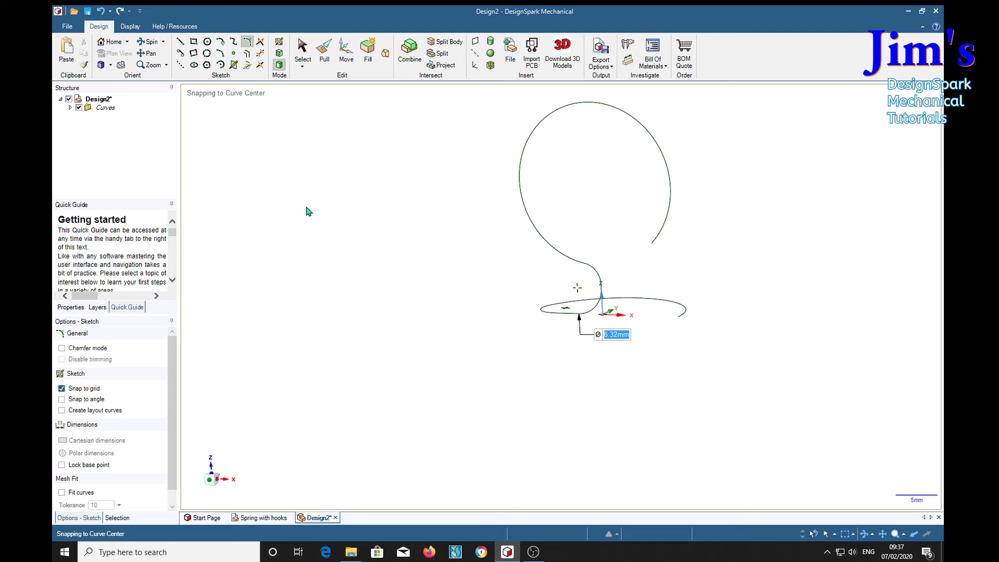
pyautogui.click(208, 43)
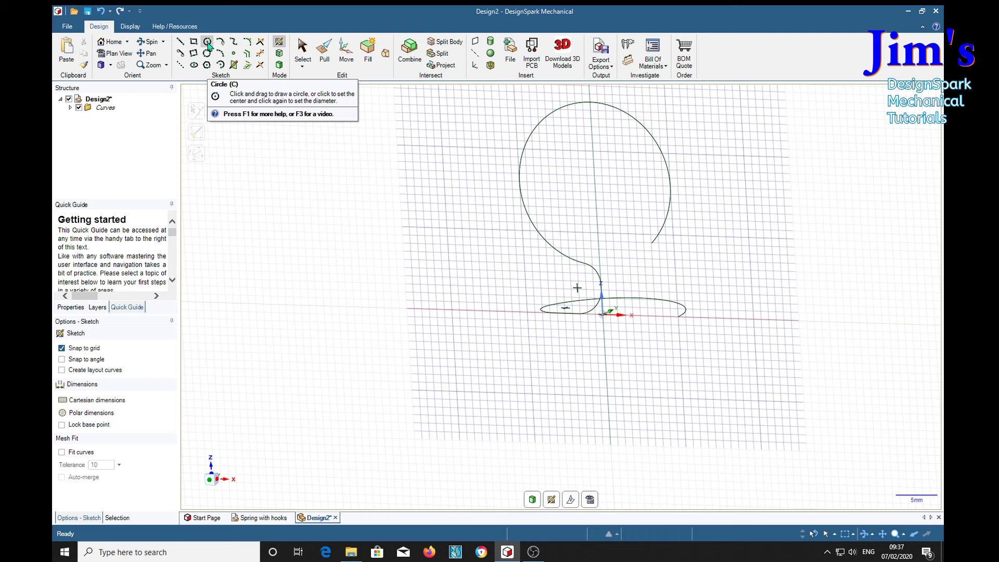
pyautogui.click(678, 317)
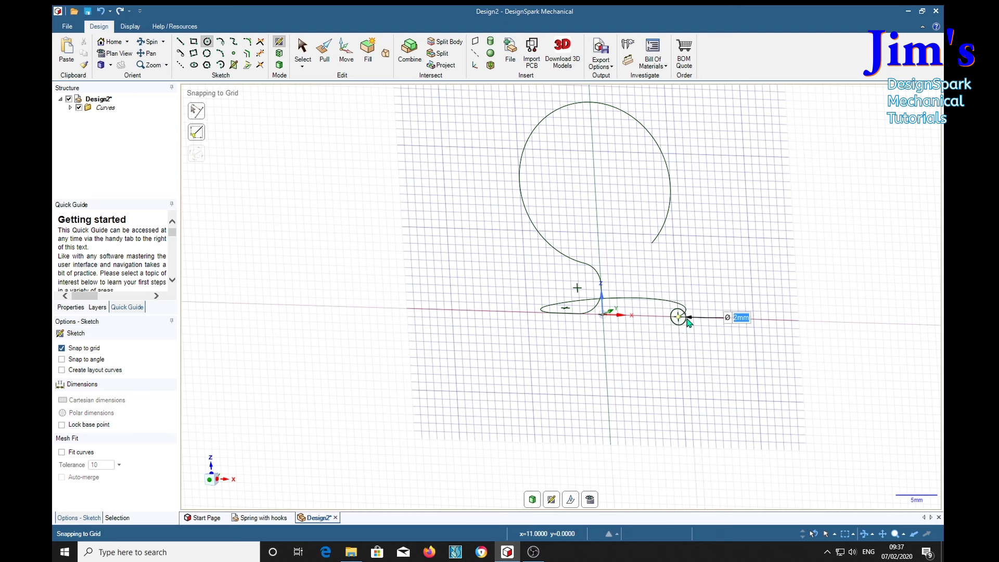
pyautogui.click(687, 322)
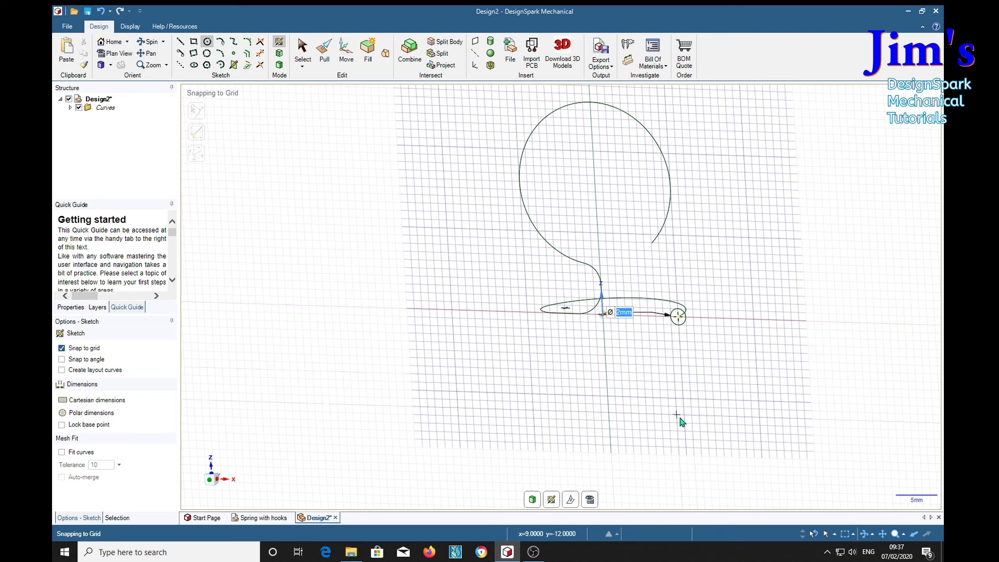
# Step: Sweep the 2 mm circular face along the whole hook path with Pull, keeping the section normal to the trajectory
pyautogui.press('p')
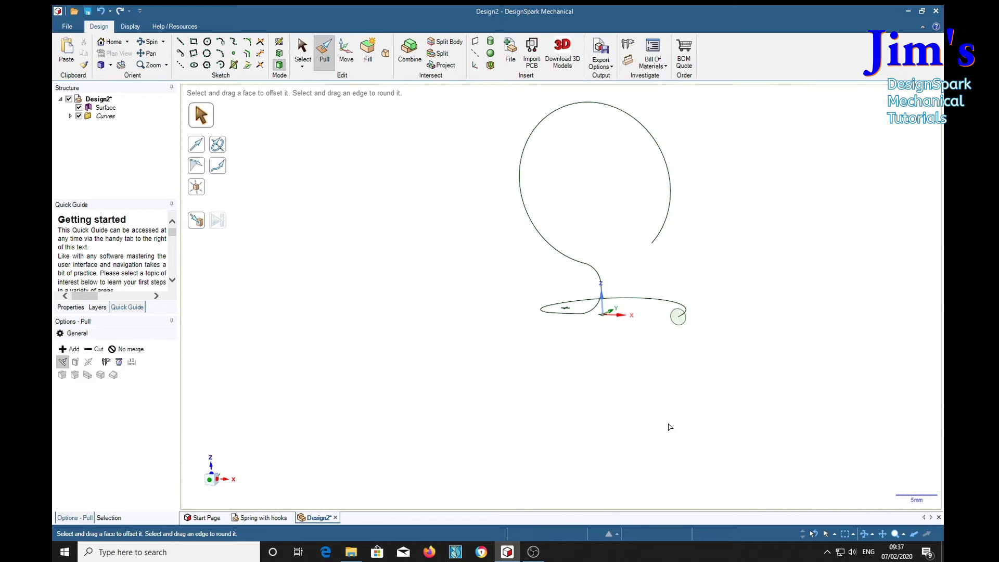
pyautogui.click(676, 322)
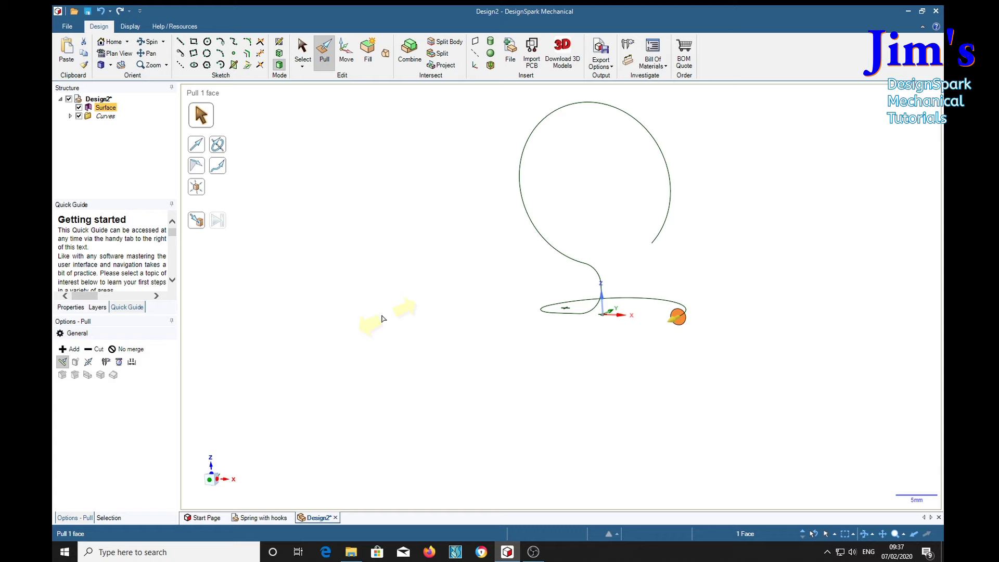
pyautogui.click(223, 169)
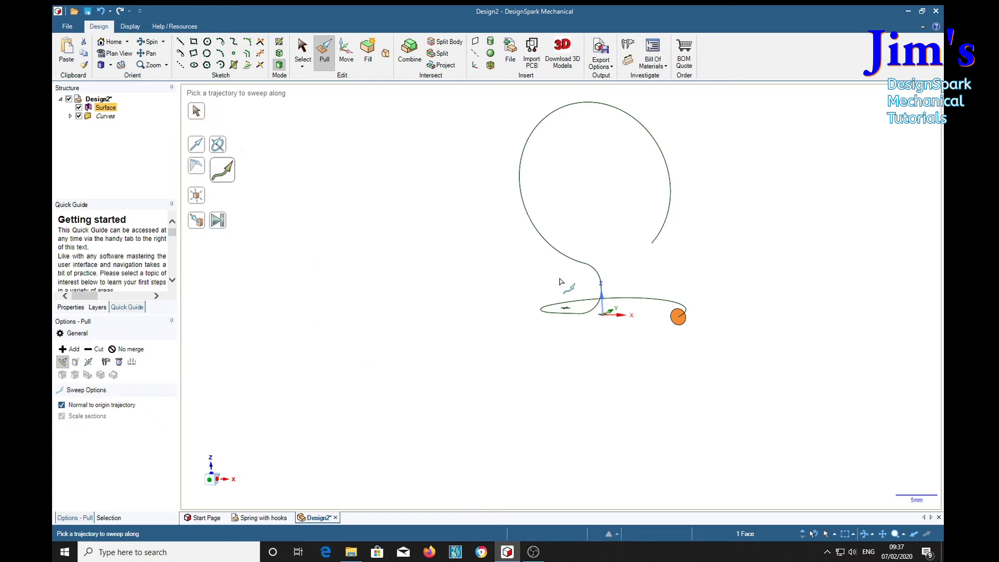
pyautogui.click(663, 235)
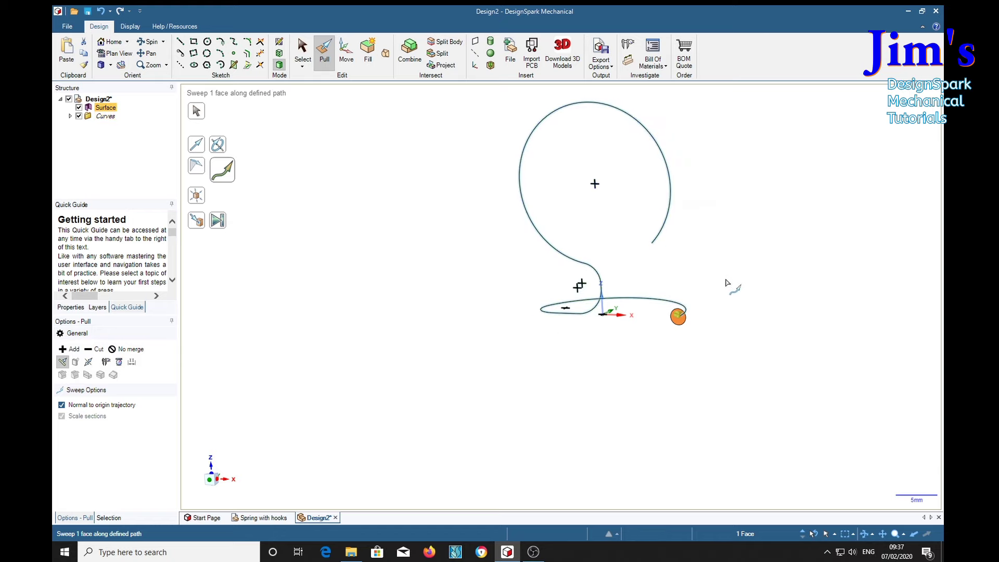
pyautogui.click(220, 221)
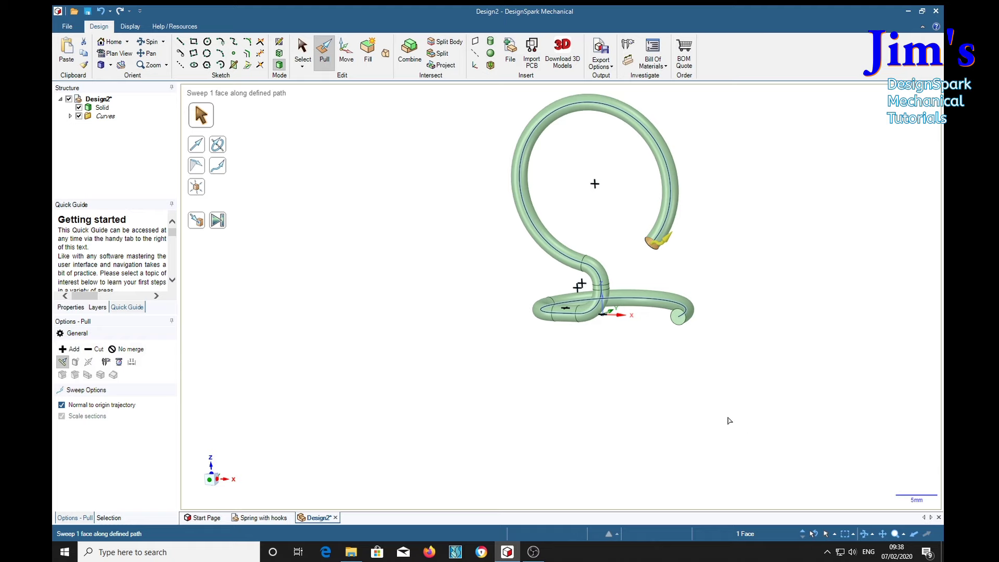
pyautogui.moveTo(730, 420); pyautogui.dragTo(701, 416, button='middle')
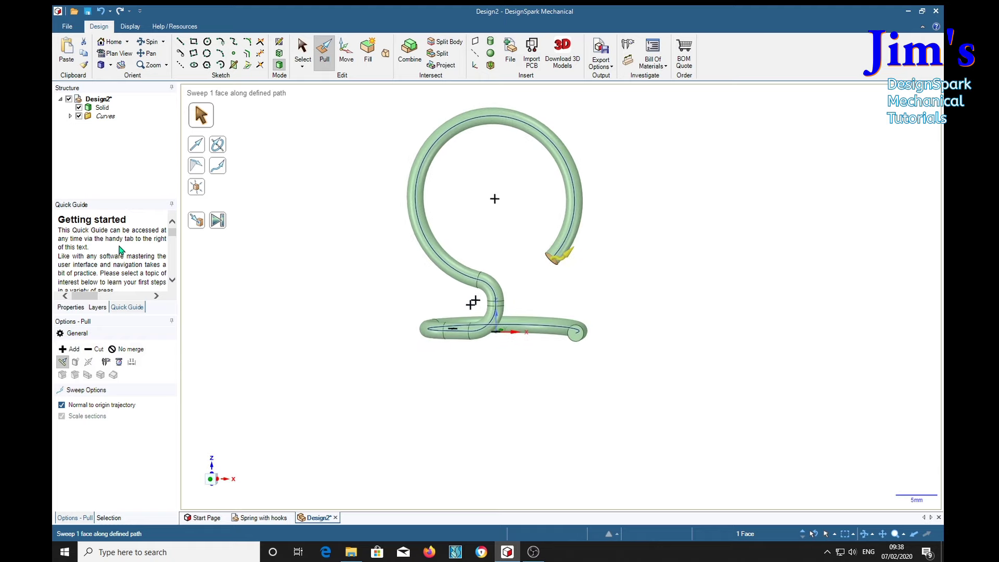
pyautogui.click(101, 108)
pyautogui.press('m')
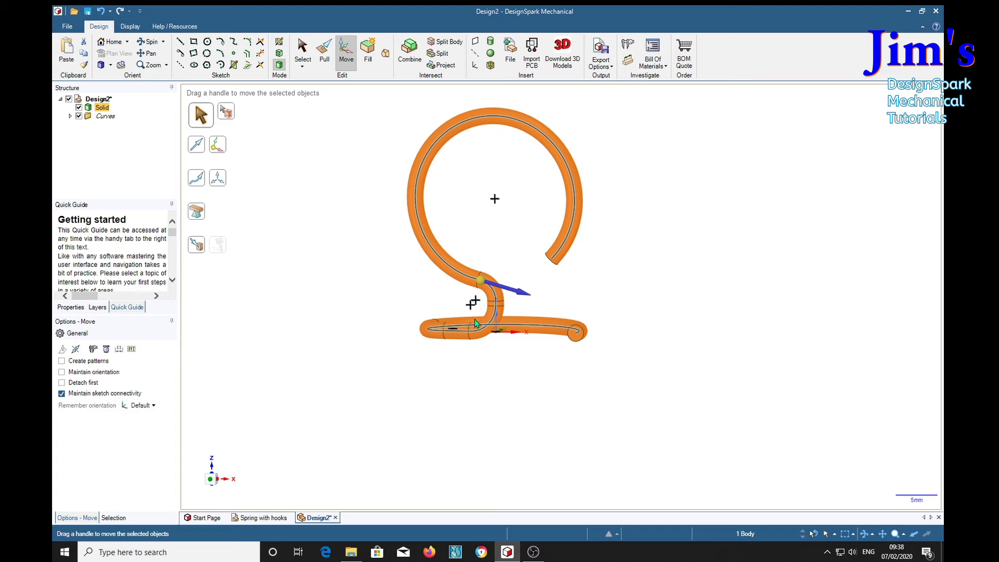
pyautogui.click(700, 303)
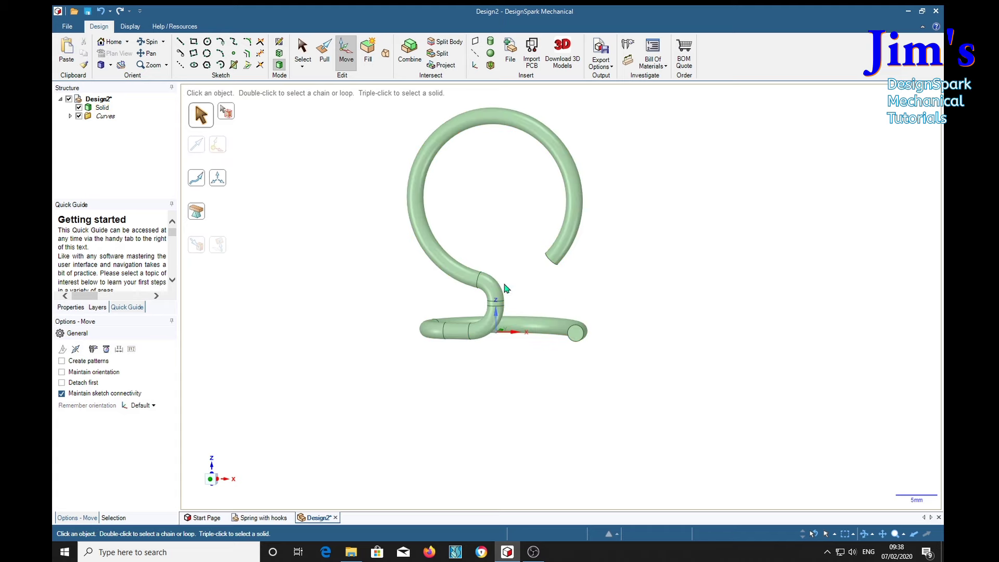
# Step: Hide the sketch curves and place a copy of the hook solid about 30 mm along the positive X axis
pyautogui.click(79, 116)
pyautogui.click(102, 107)
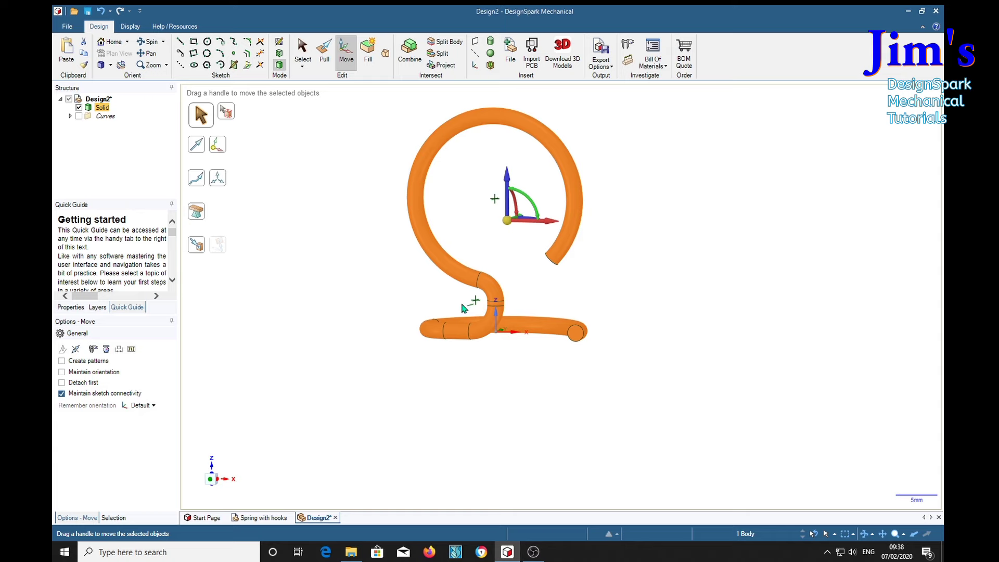
pyautogui.keyDown('ctrl'); pyautogui.moveTo(557, 220); pyautogui.dragTo(814, 225); pyautogui.keyUp('ctrl')
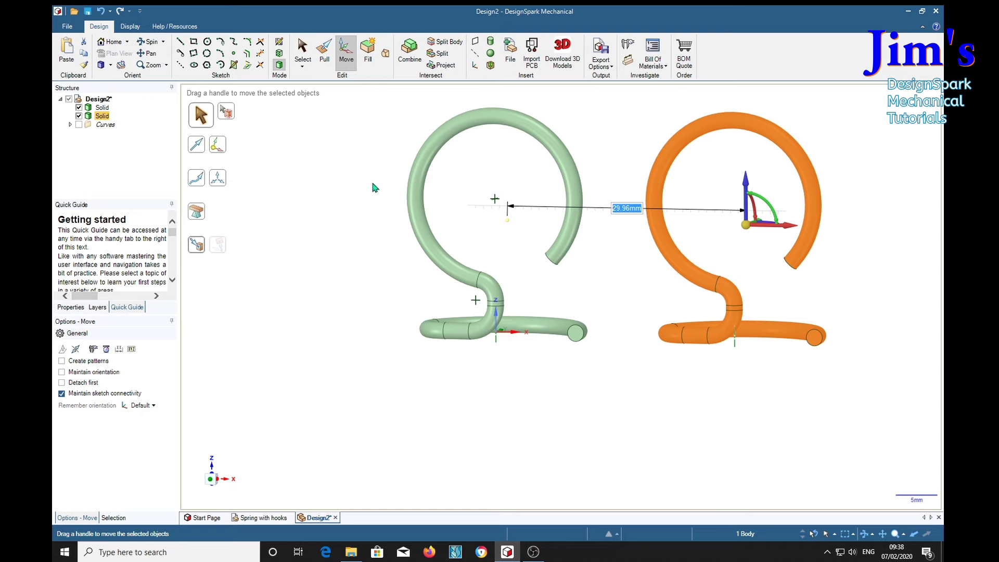
# Step: Set up a Pull revolve of the original hook's circular base end face about the Z axis as a right-handed helix
pyautogui.click(324, 52)
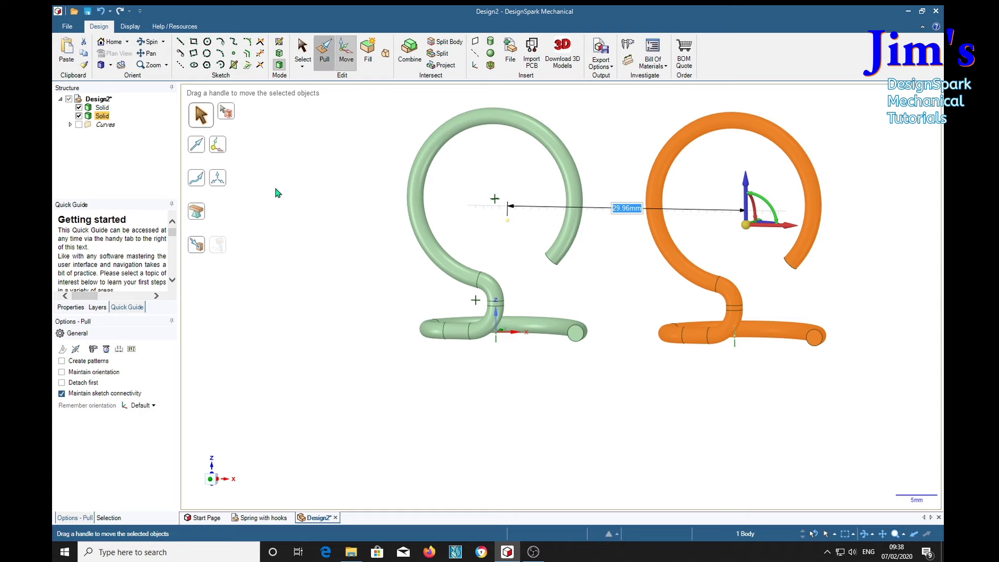
pyautogui.click(575, 333)
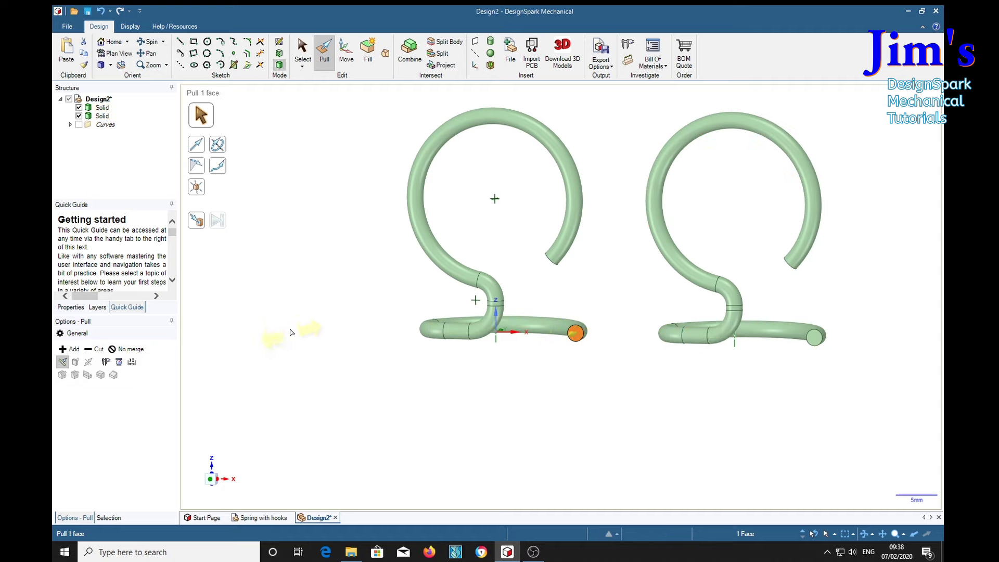
pyautogui.click(219, 146)
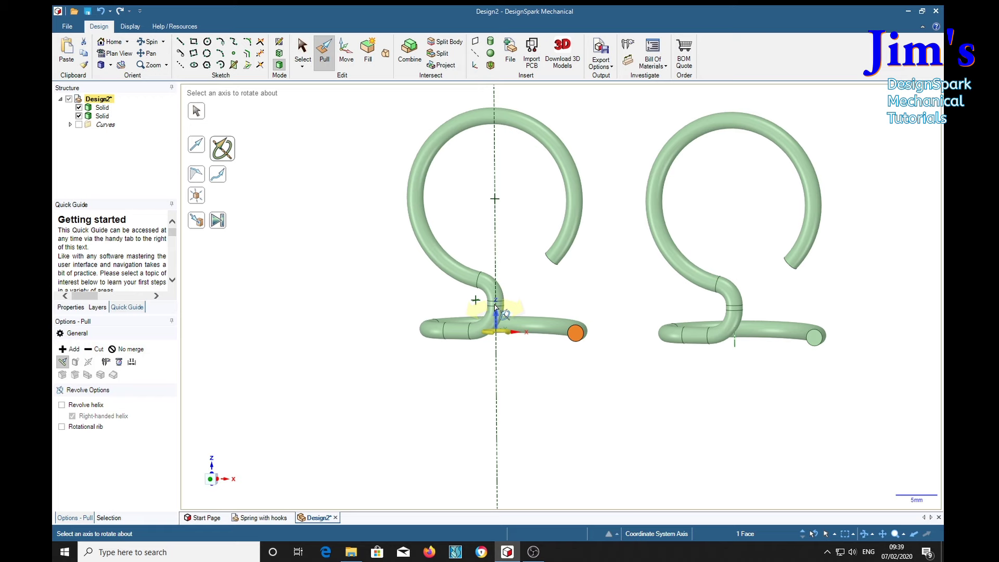
pyautogui.click(495, 307)
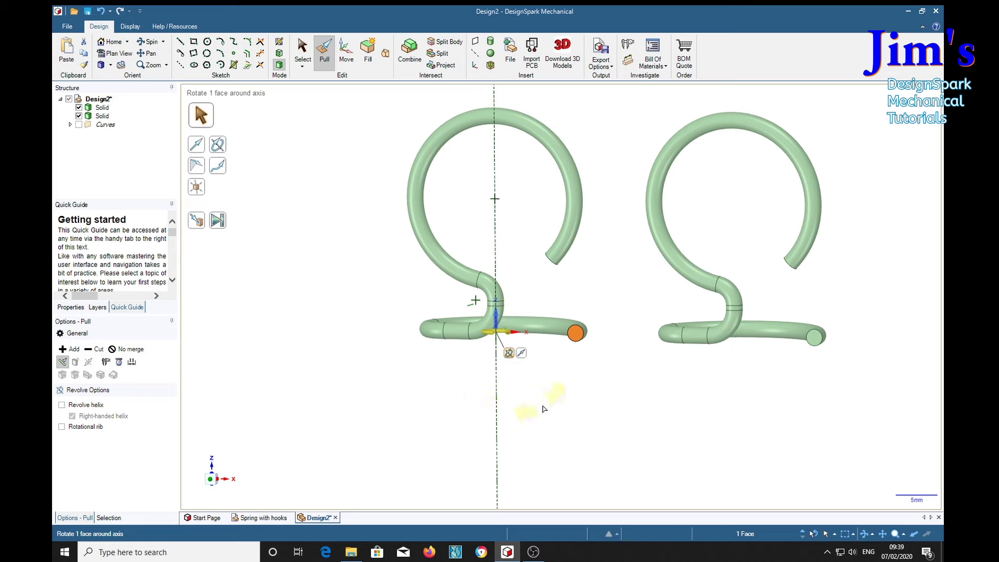
pyautogui.click(62, 405)
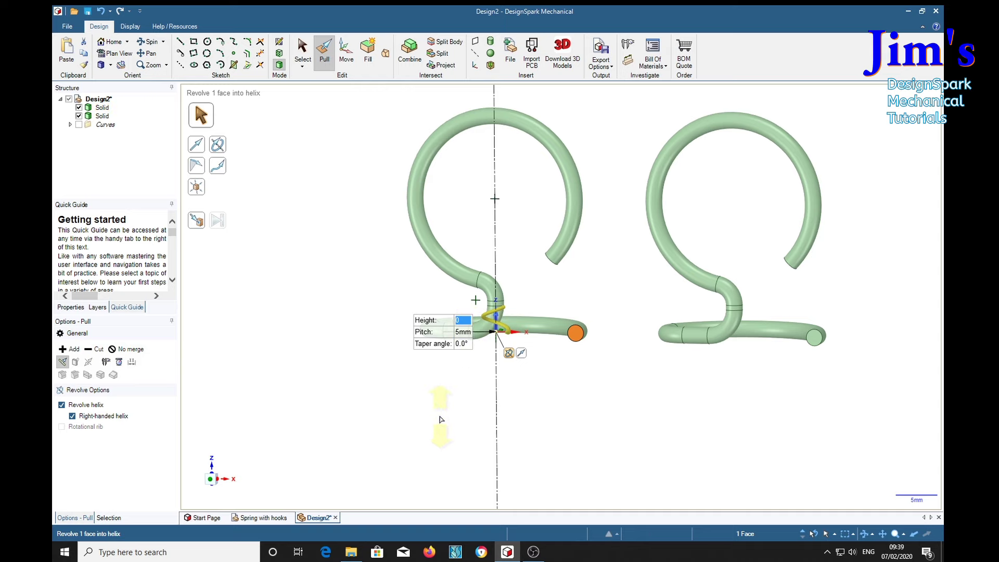
pyautogui.write('2')
pyautogui.press('Return')
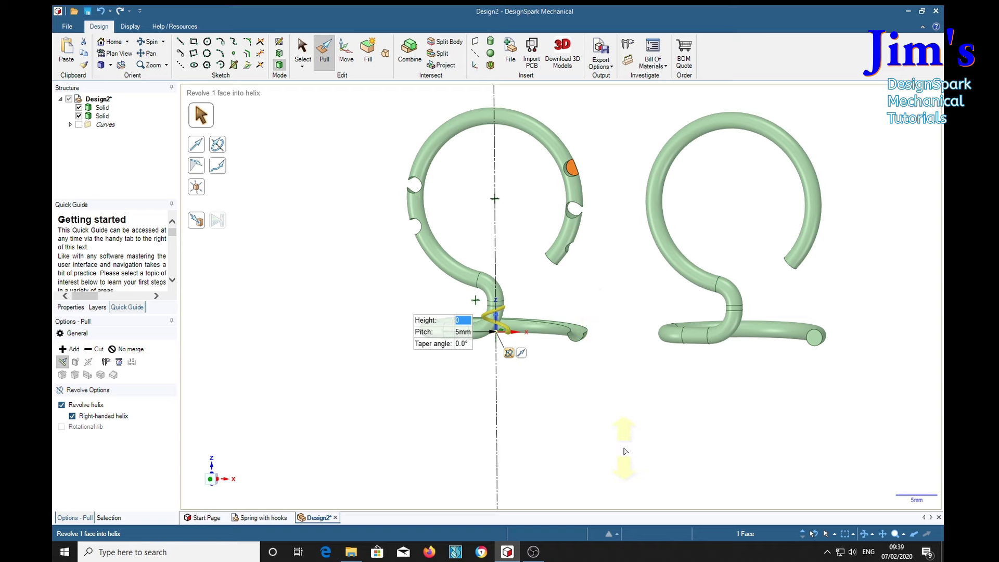
pyautogui.hotkey('ctrl', 'z')
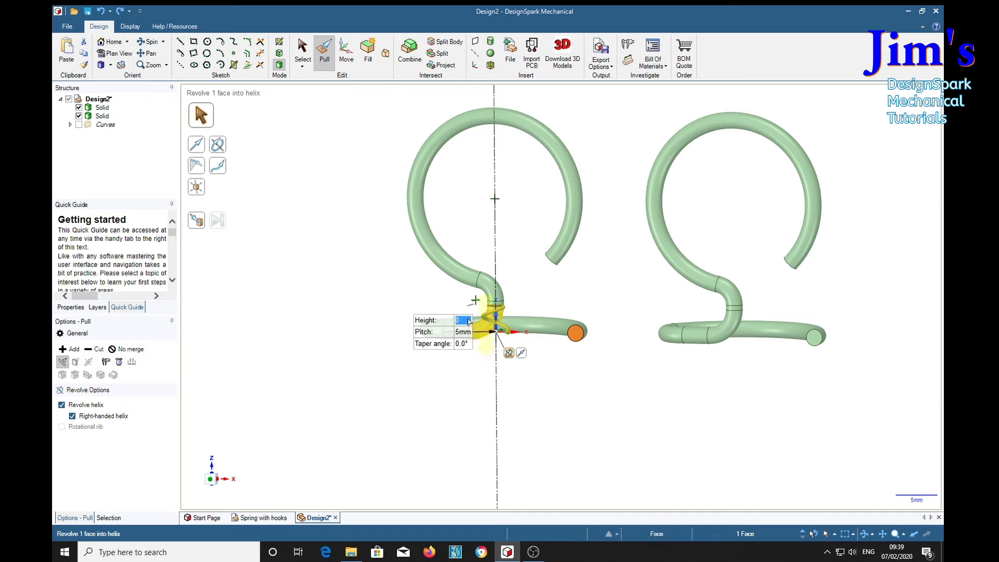
# Step: Create the spring coils from the hook's end face with a helix height of -20 mm
pyautogui.write('-2')
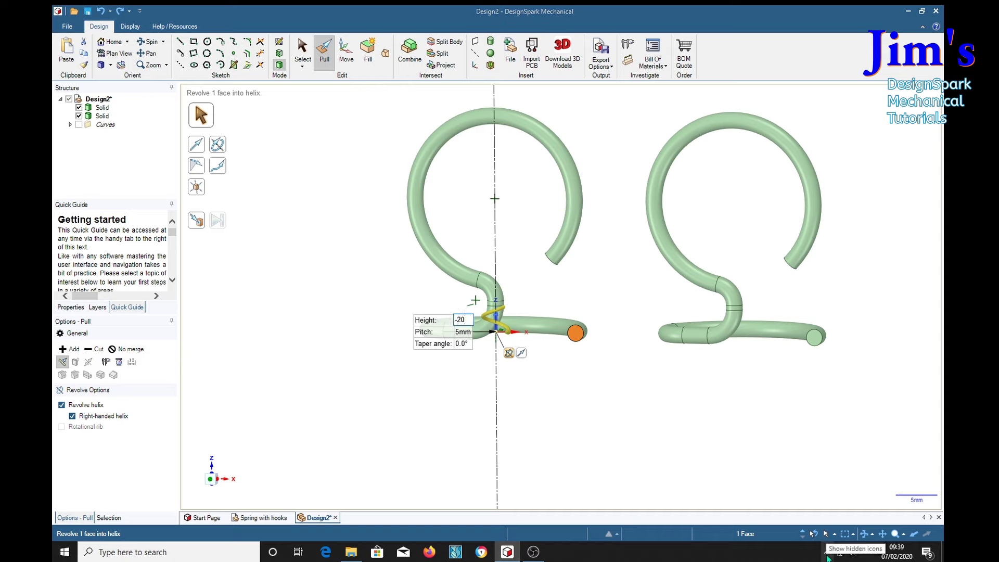
pyautogui.press('Return')
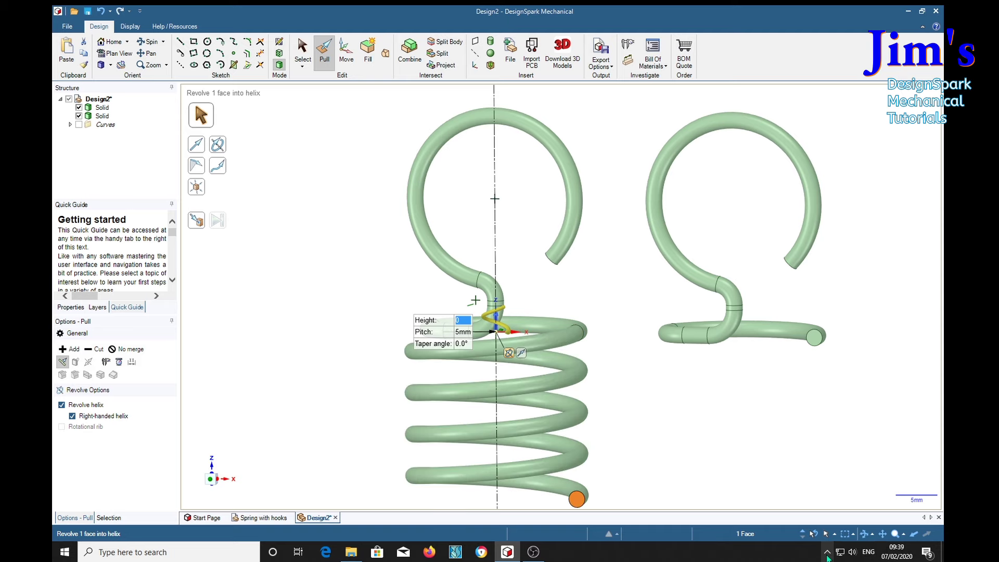
pyautogui.keyDown('shift'); pyautogui.moveTo(720, 483); pyautogui.dragTo(715, 408, button='middle'); pyautogui.keyUp('shift')
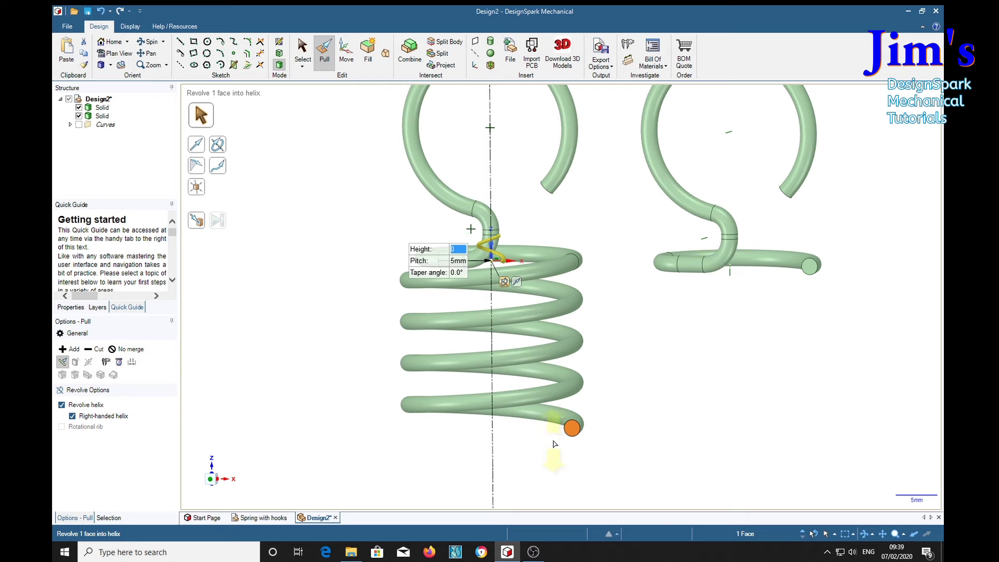
pyautogui.scroll(-3, 743, 372)
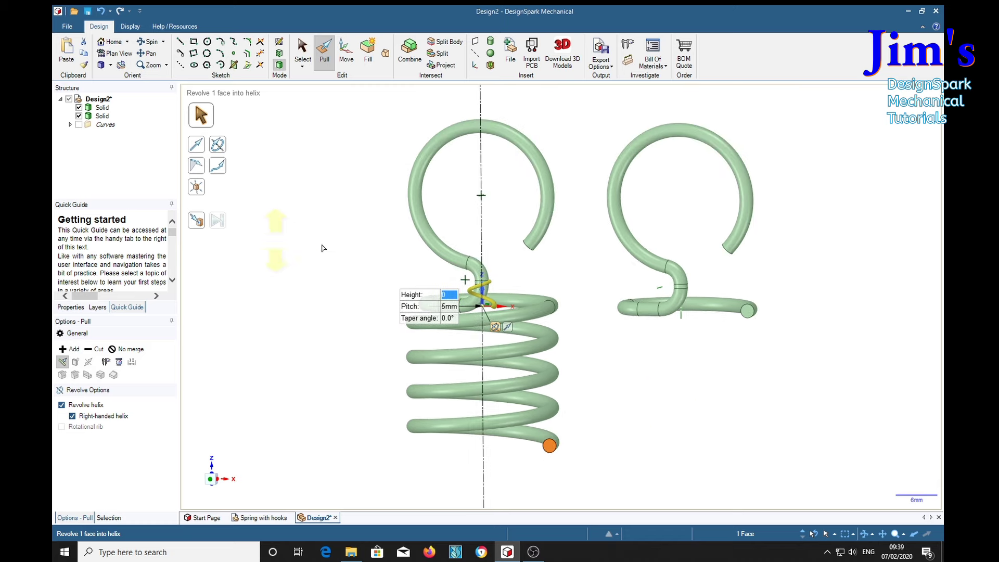
# Step: Rotate the copied hook solid 180° about the X axis so its hook points downward
pyautogui.click(346, 67)
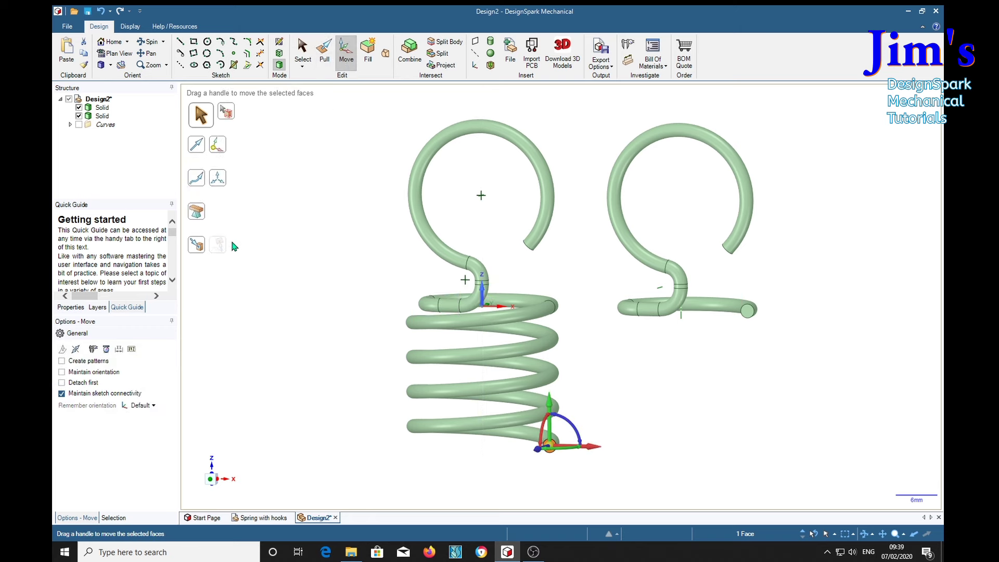
pyautogui.click(102, 116)
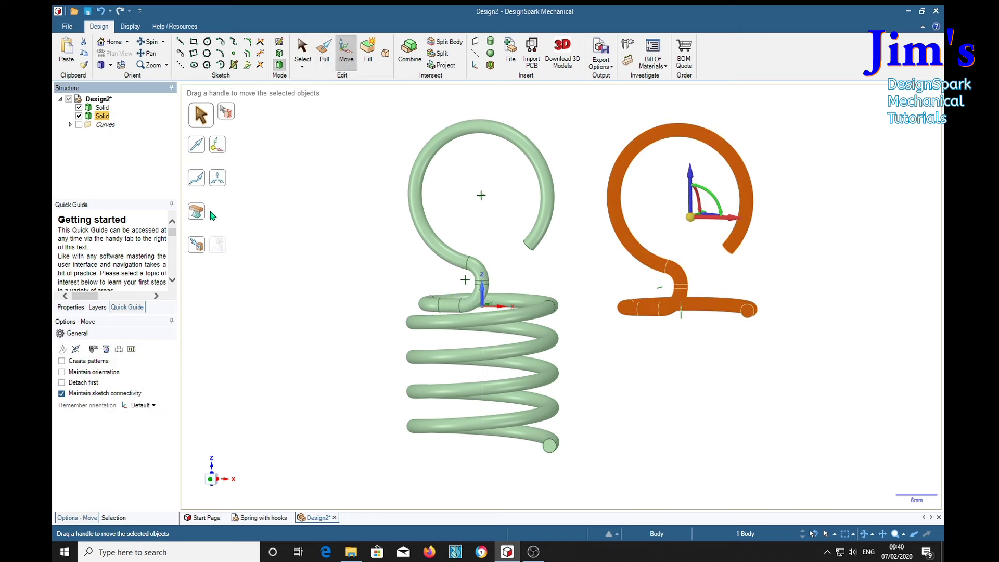
pyautogui.moveTo(882, 364); pyautogui.dragTo(763, 233, button='middle')
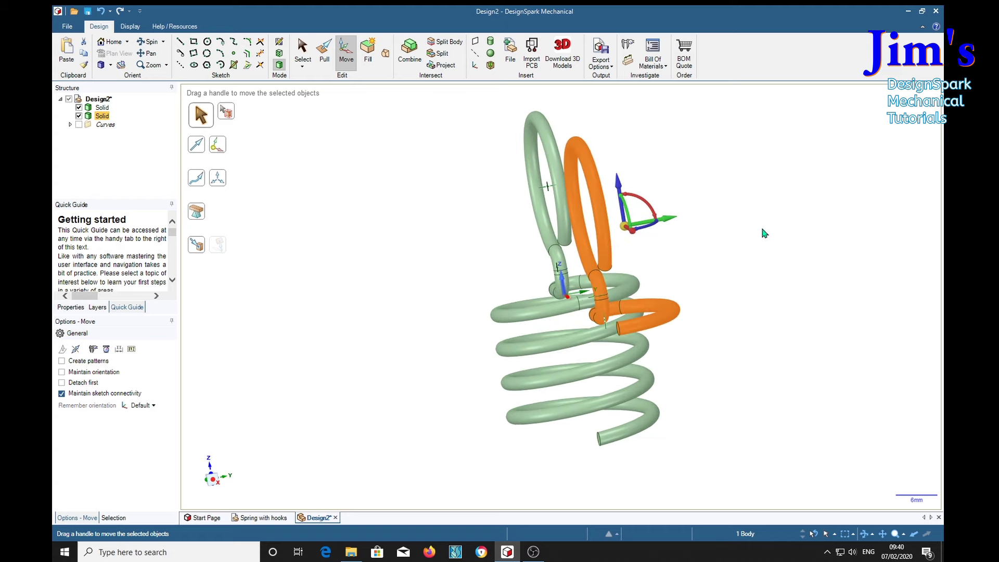
pyautogui.moveTo(647, 205); pyautogui.dragTo(610, 192)
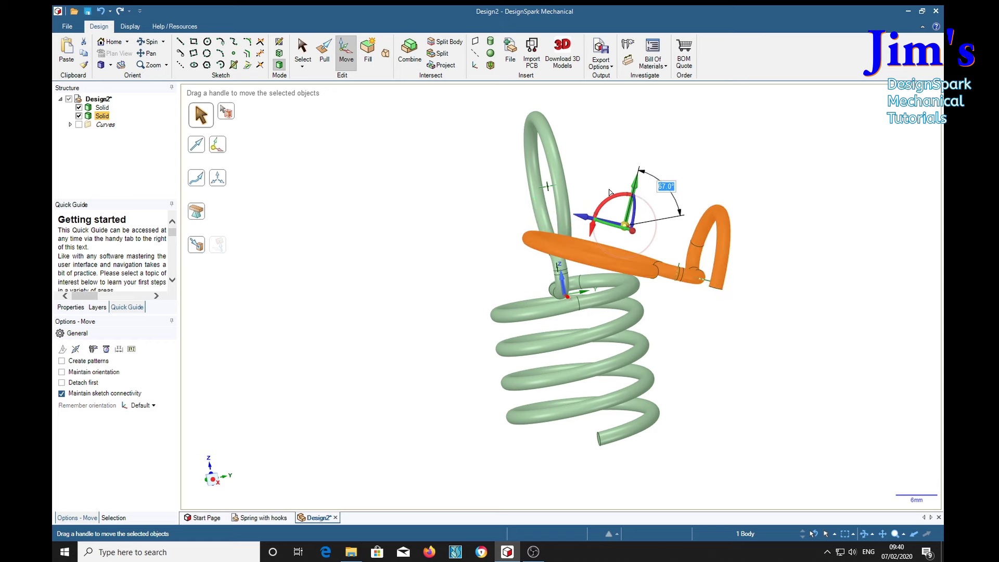
pyautogui.write('18')
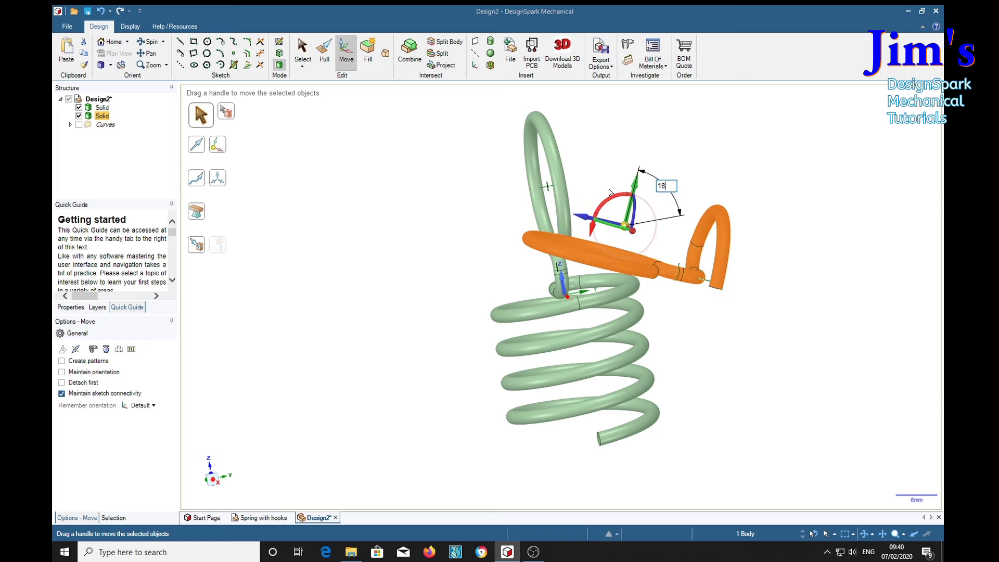
pyautogui.write('0')
pyautogui.press('Return')
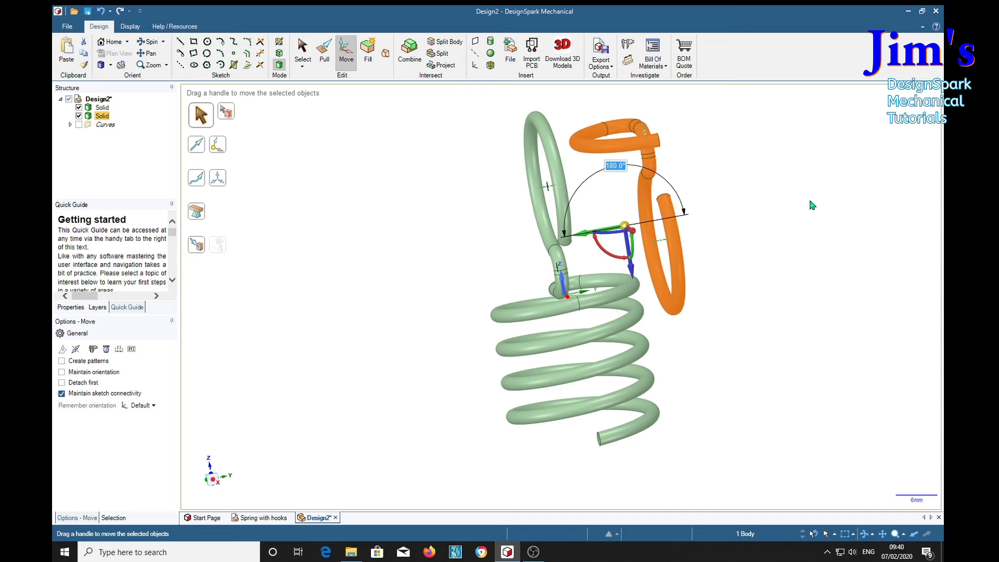
# Step: Anchor the move on the copied hook's base end face and shift the hook vertically up to the coil's free end face
pyautogui.moveTo(826, 232); pyautogui.dragTo(735, 227, button='middle')
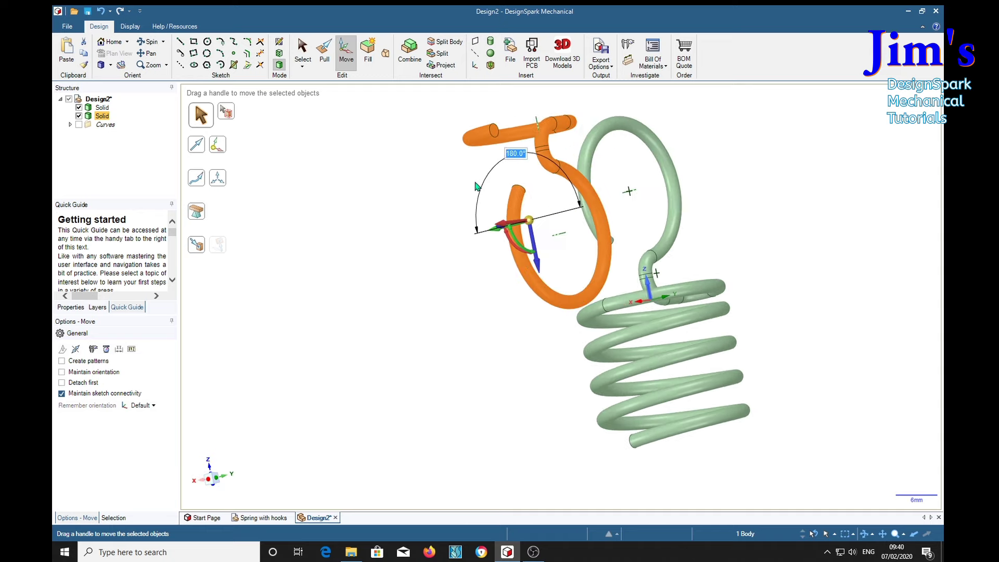
pyautogui.moveTo(529, 220); pyautogui.dragTo(497, 131)
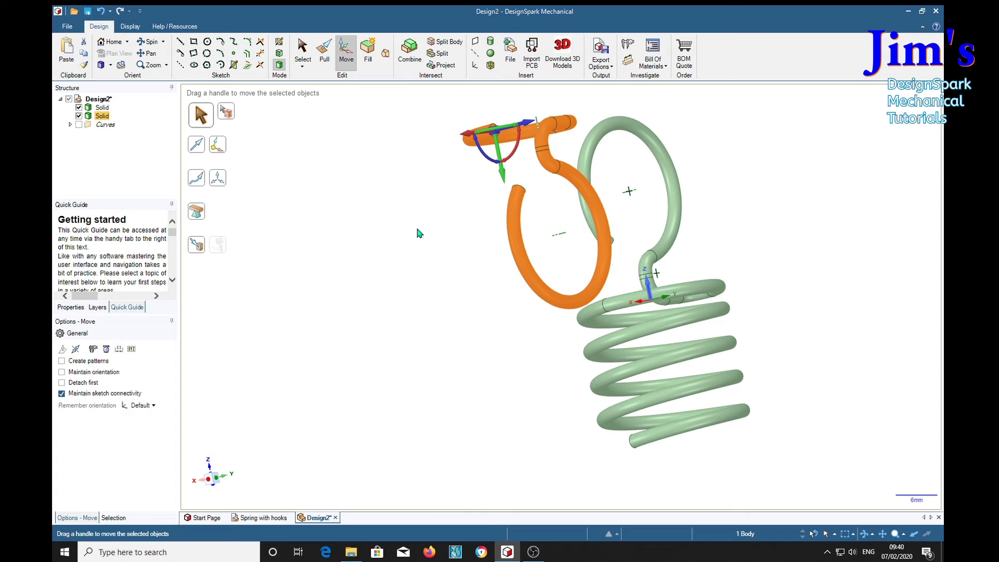
pyautogui.click(502, 174)
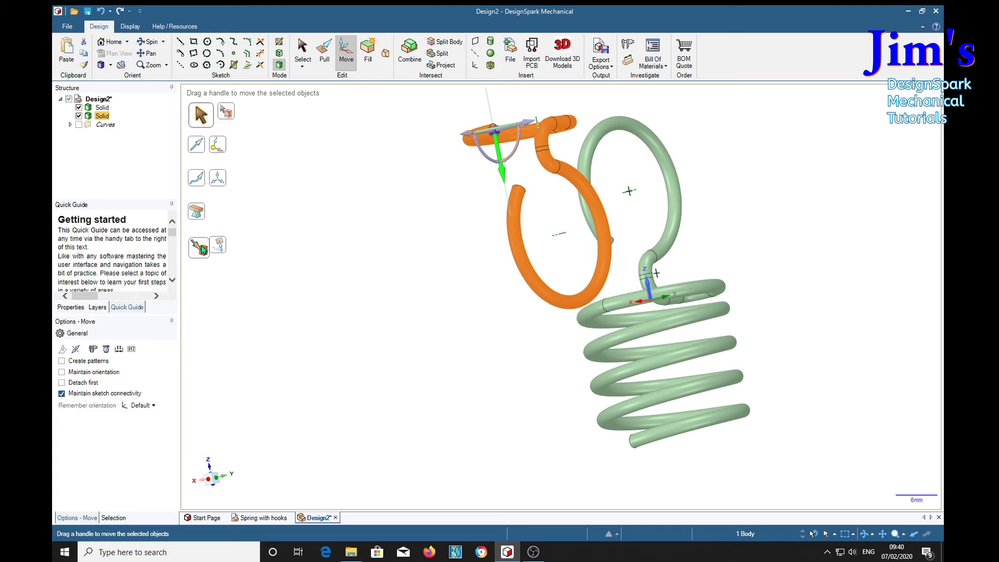
pyautogui.click(196, 245)
pyautogui.moveTo(399, 422); pyautogui.dragTo(458, 406, button='middle')
pyautogui.moveTo(581, 285); pyautogui.dragTo(653, 367, button='middle')
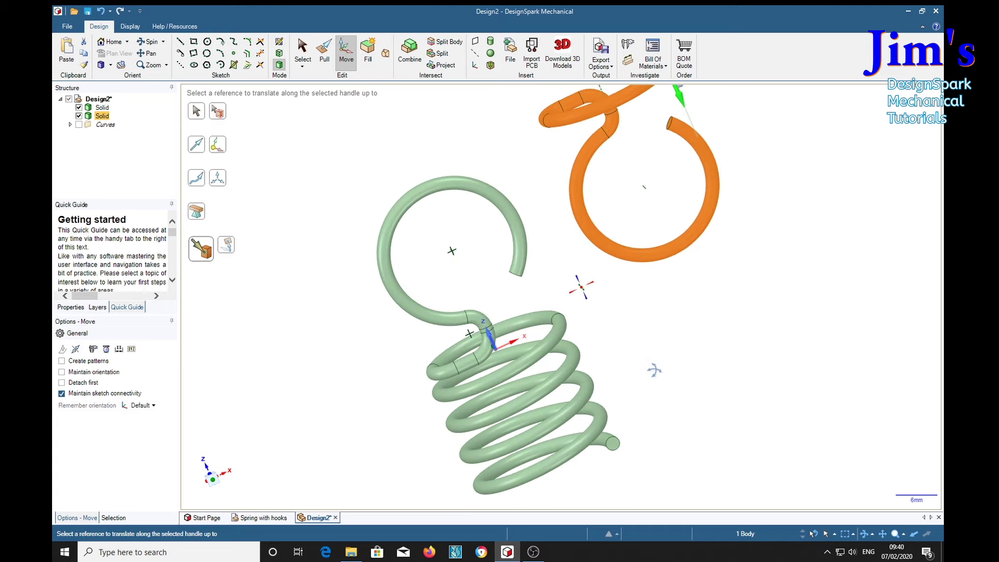
pyautogui.click(613, 443)
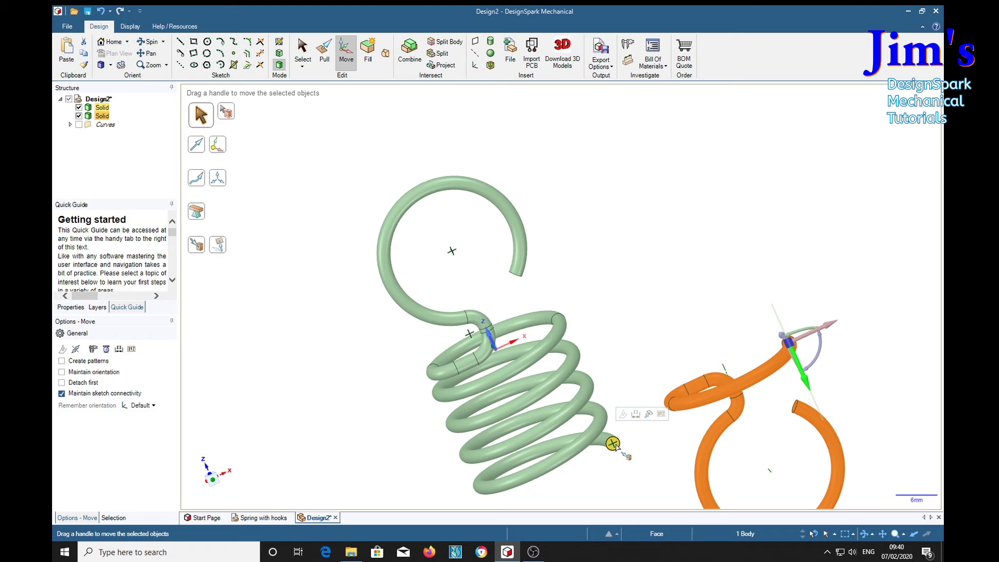
# Step: Shift the copied hook sideways along the X direction up to the coil's free end face
pyautogui.click(835, 324)
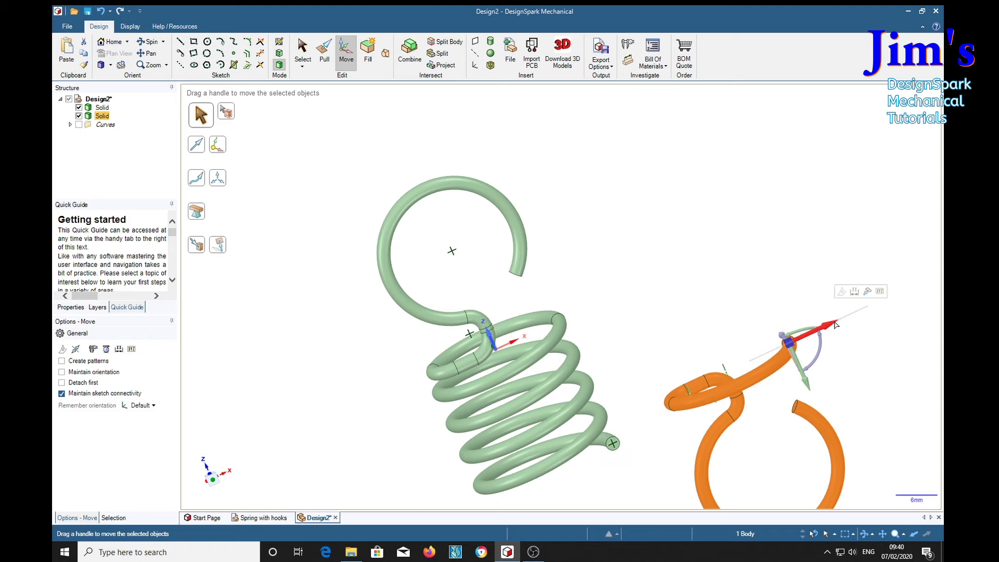
pyautogui.click(222, 248)
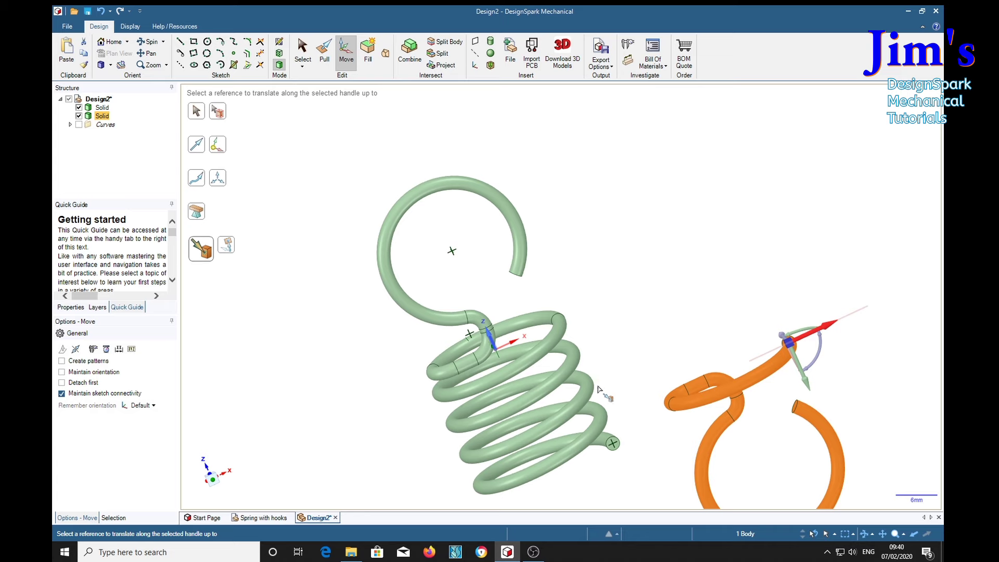
pyautogui.click(613, 443)
pyautogui.moveTo(751, 391); pyautogui.dragTo(619, 416, button='middle')
pyautogui.click(710, 431)
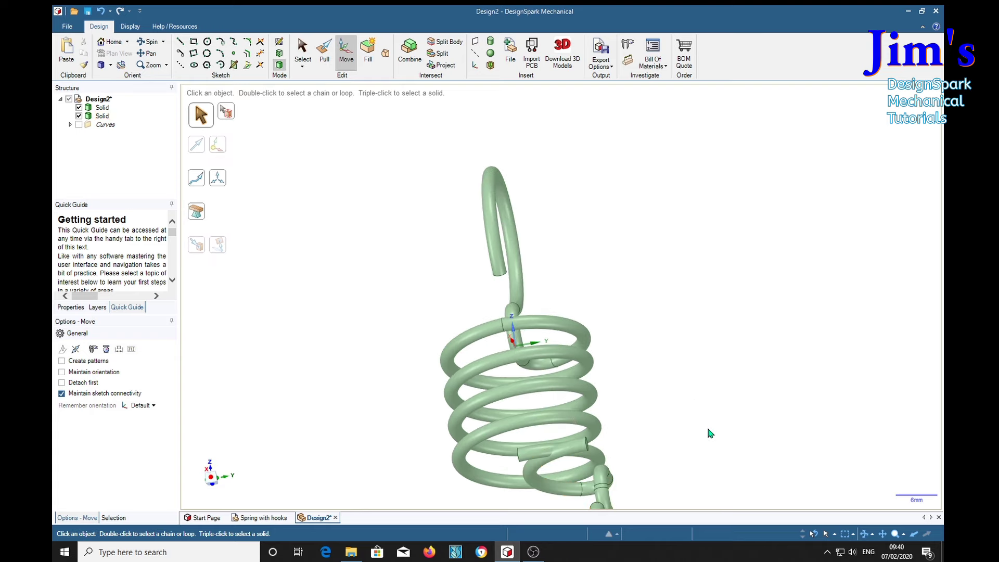
pyautogui.moveTo(737, 399); pyautogui.dragTo(704, 405, button='middle')
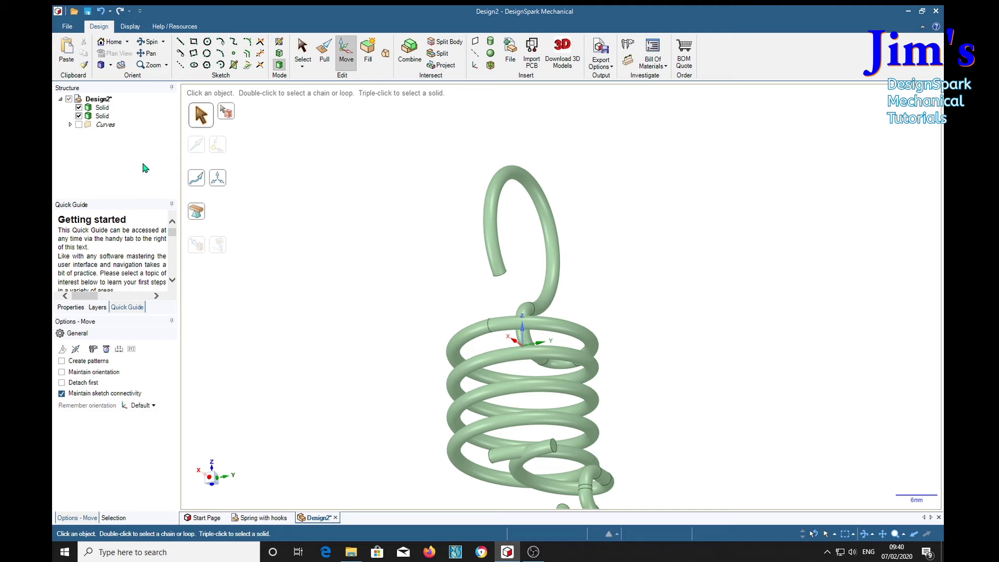
# Step: Re-anchor the copied hook on its base end face and move it directly up to the coil's free end face
pyautogui.click(103, 115)
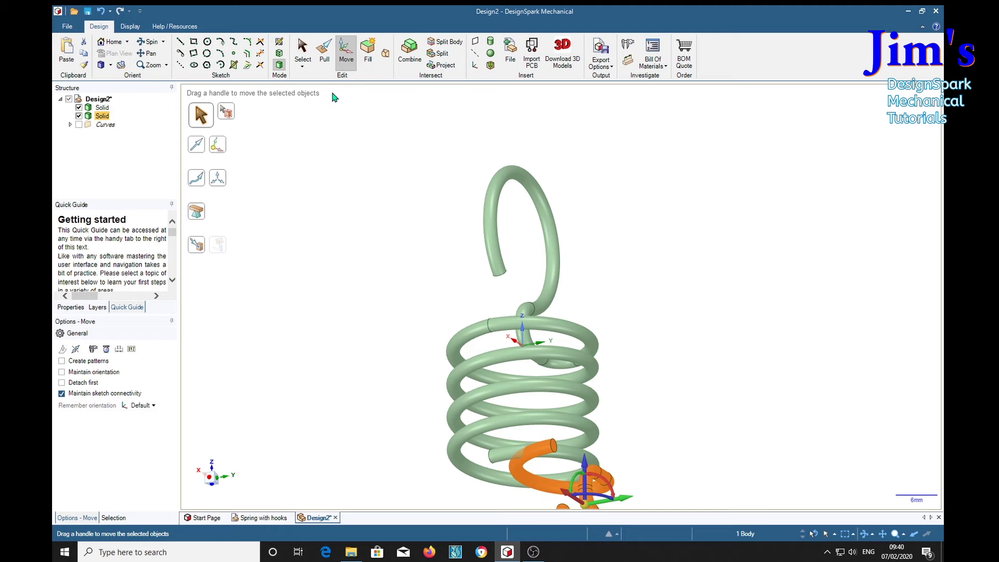
pyautogui.keyDown('ctrl'); pyautogui.scroll(-4, 638, 240); pyautogui.keyUp('ctrl')
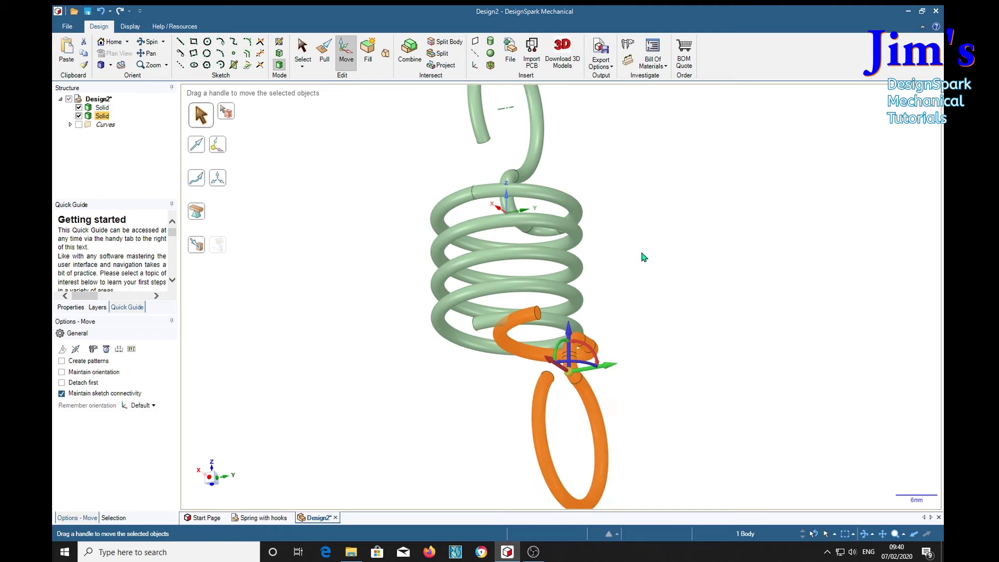
pyautogui.scroll(5, 645, 304)
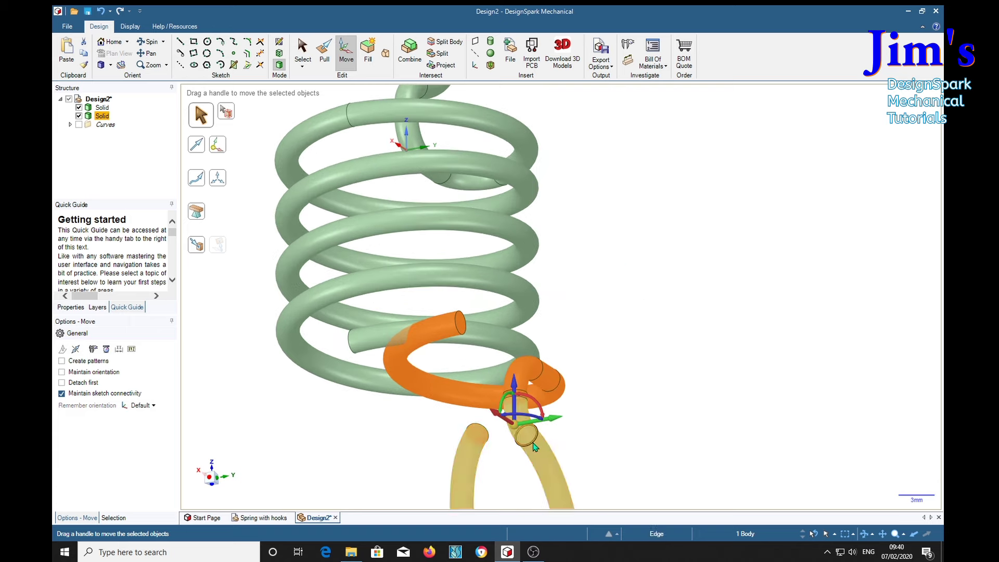
pyautogui.moveTo(512, 434); pyautogui.dragTo(464, 328)
pyautogui.moveTo(244, 424); pyautogui.dragTo(339, 415, button='middle')
pyautogui.click(197, 245)
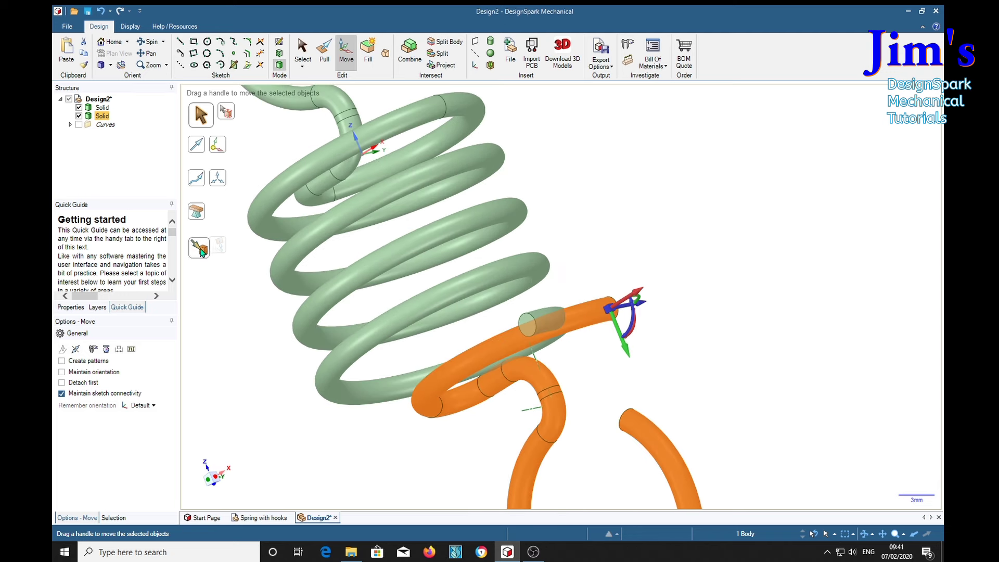
pyautogui.click(529, 331)
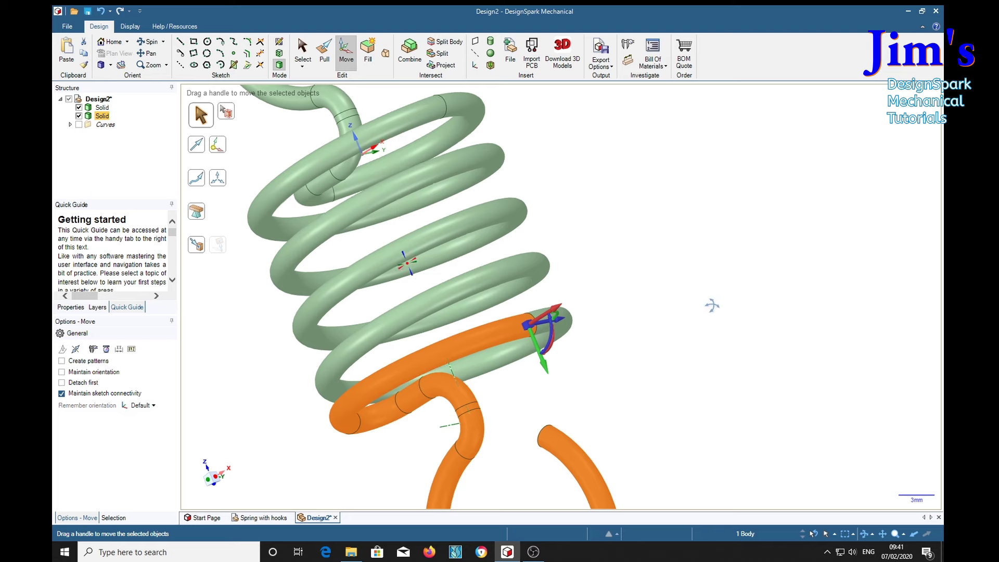
pyautogui.moveTo(709, 303); pyautogui.dragTo(732, 244, button='middle')
pyautogui.press('Escape')
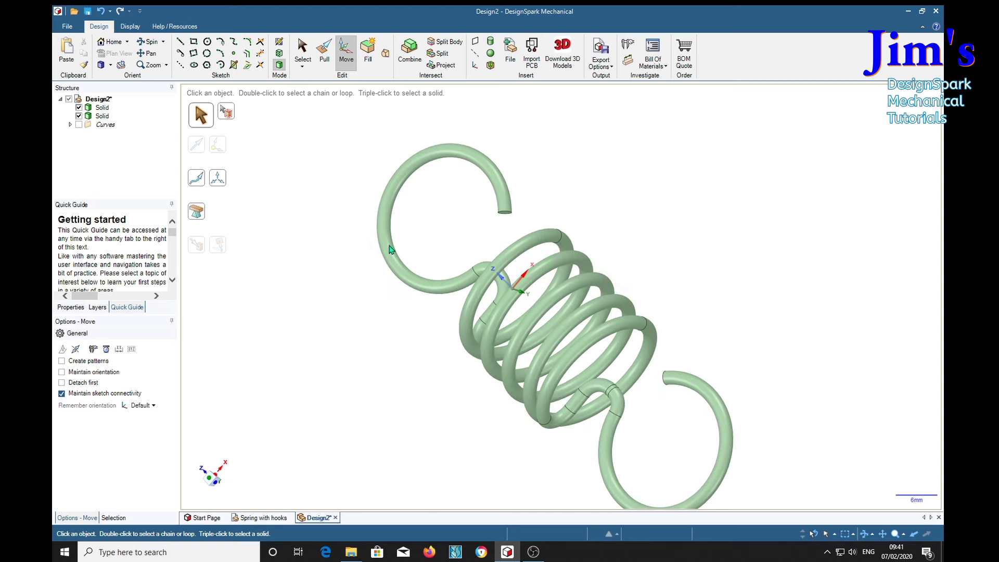
# Step: Combine the copied hook and the coil solid into a single body
pyautogui.click(103, 117)
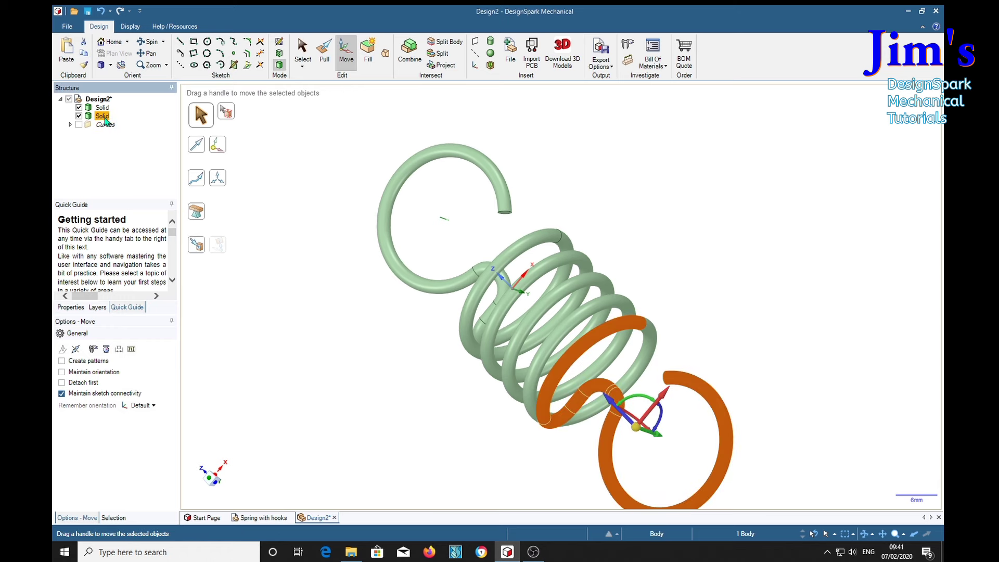
pyautogui.keyDown('ctrl'); pyautogui.click(102, 108); pyautogui.keyUp('ctrl')
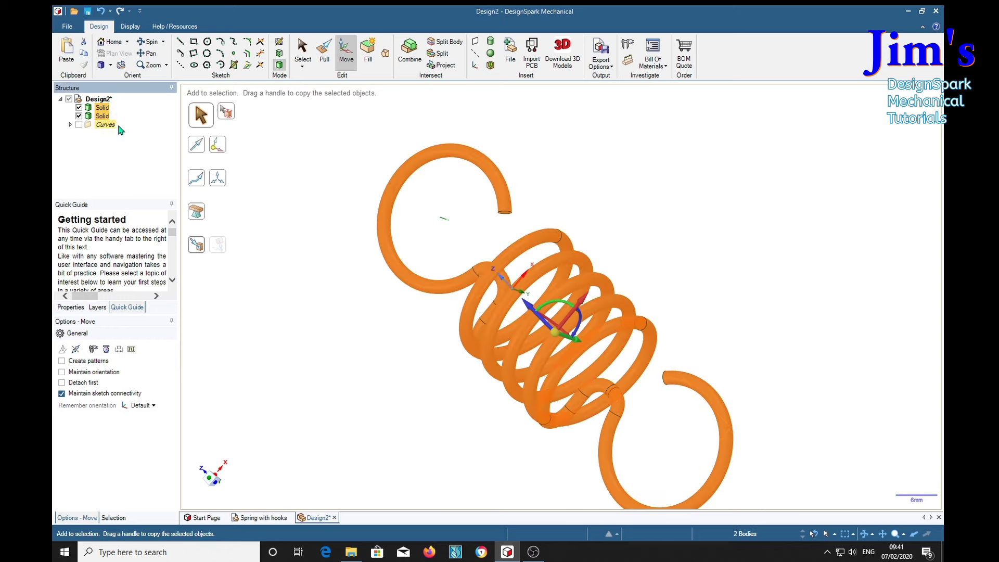
pyautogui.click(409, 49)
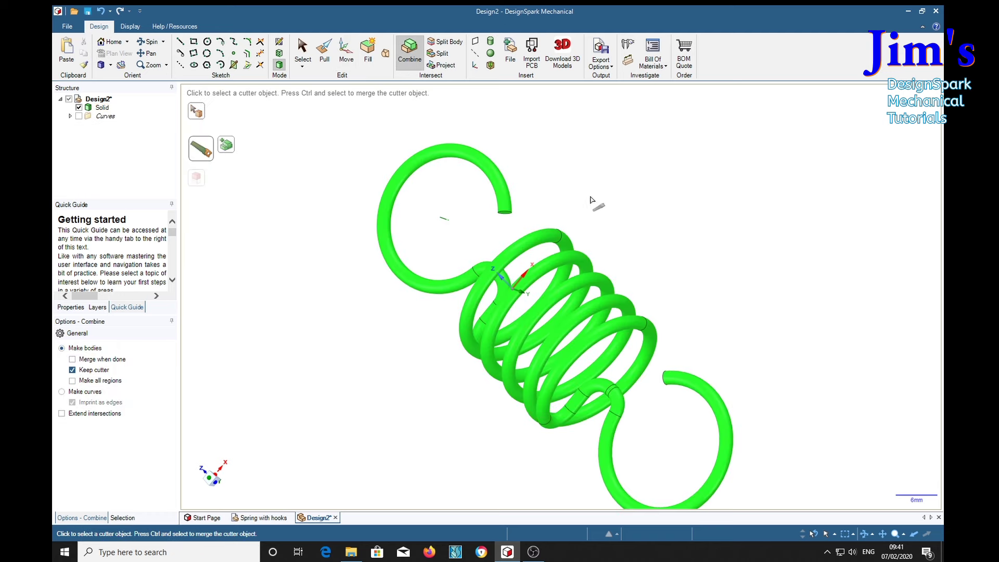
# Step: Leave the Combine tool and inspect the joined spring with its hooks at both ends
pyautogui.press('Escape')
pyautogui.press('Escape')
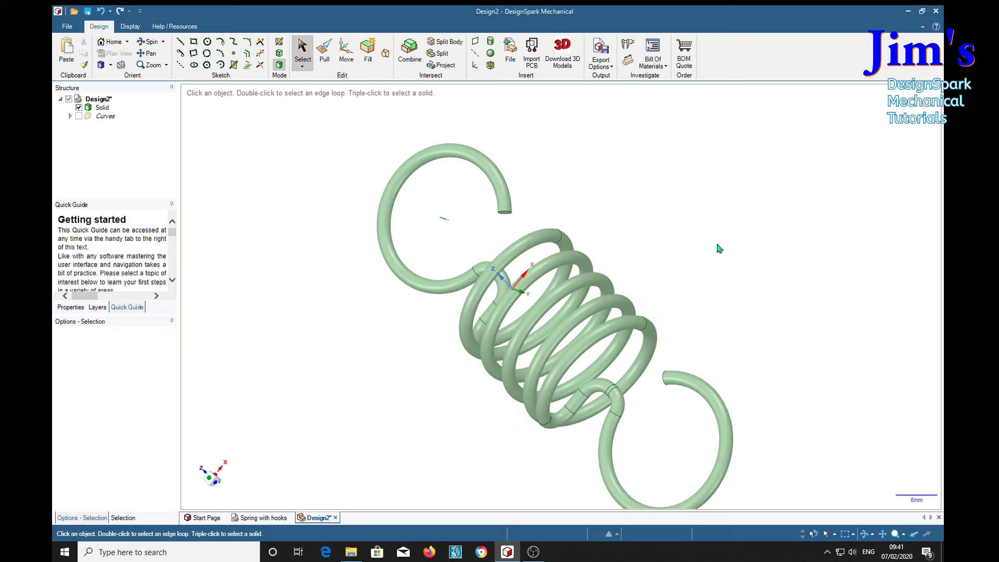
pyautogui.scroll(-1, 713, 255)
pyautogui.keyDown('shift'); pyautogui.moveTo(716, 250); pyautogui.dragTo(662, 219, button='middle'); pyautogui.keyUp('shift')
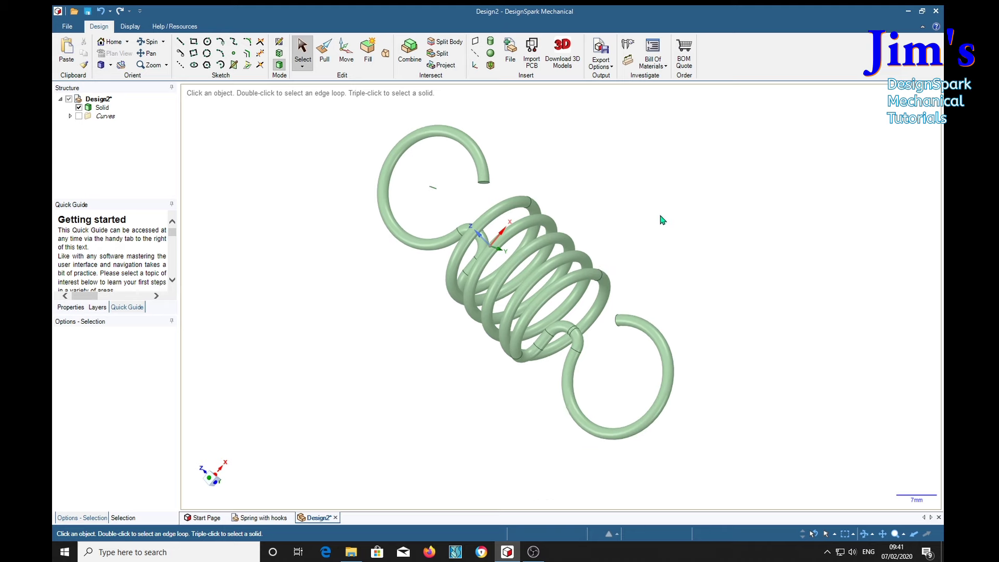
pyautogui.moveTo(731, 245); pyautogui.dragTo(770, 249, button='middle')
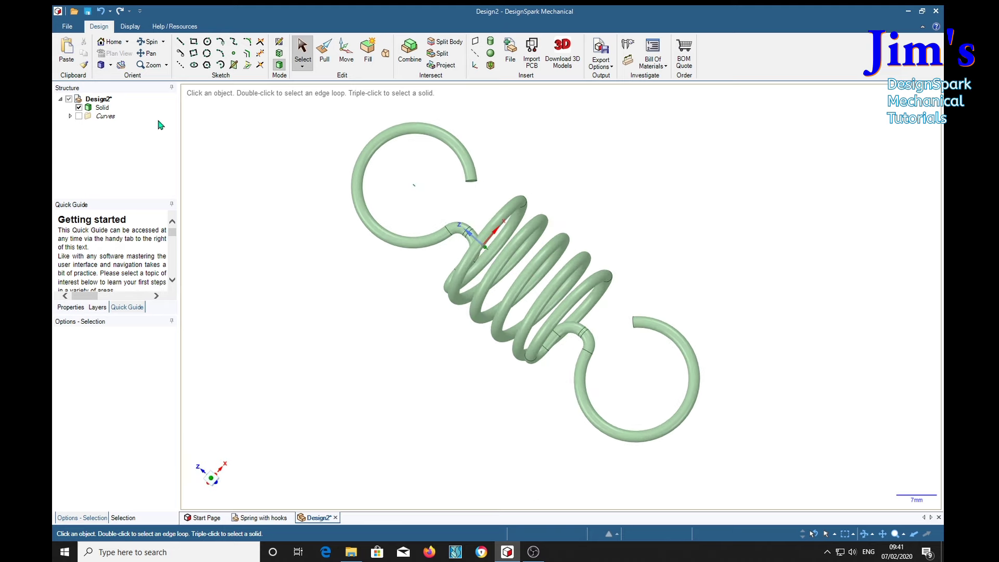
# Step: Color the spring solid with the orange-brown custom color and inspect it
pyautogui.click(130, 27)
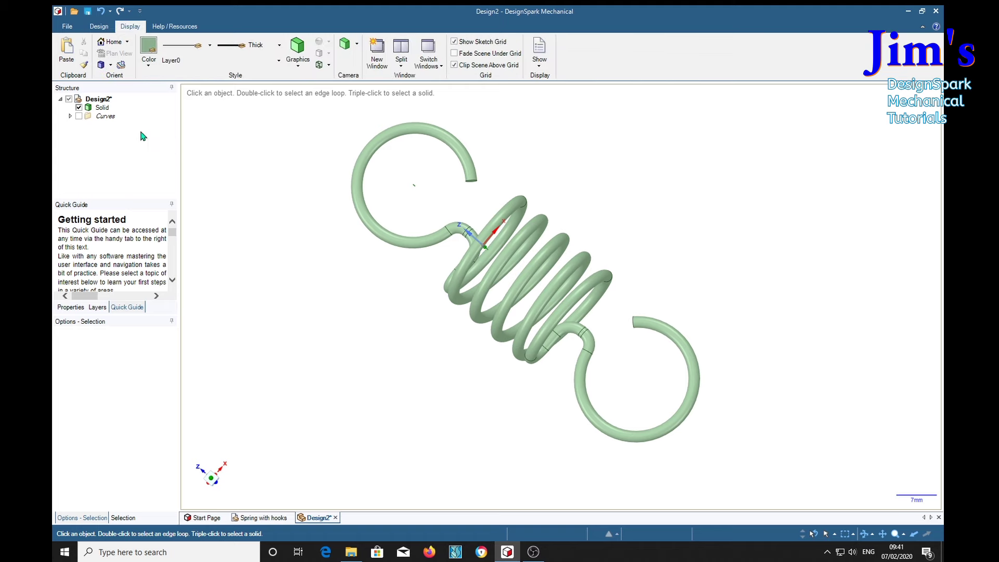
pyautogui.click(101, 107)
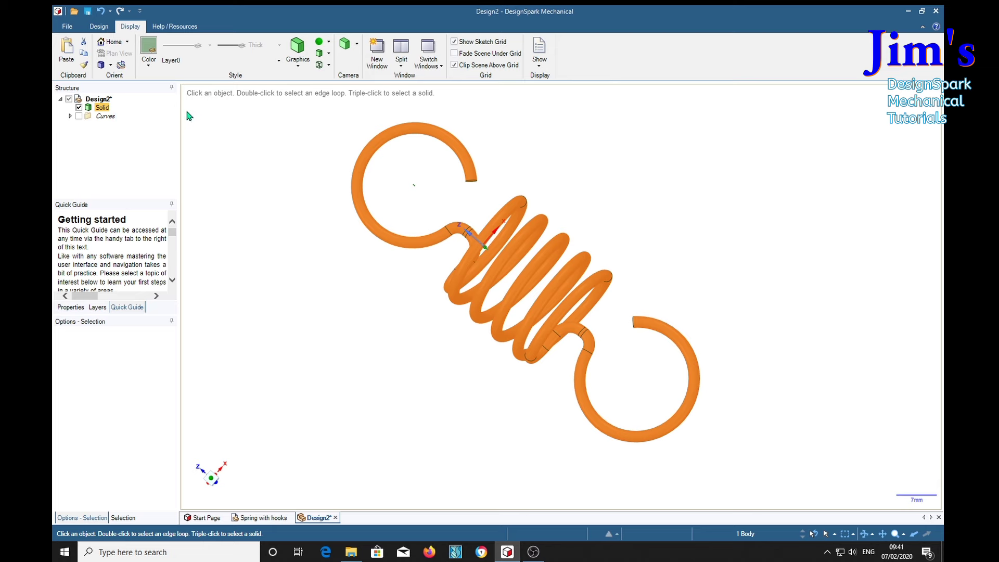
pyautogui.click(150, 48)
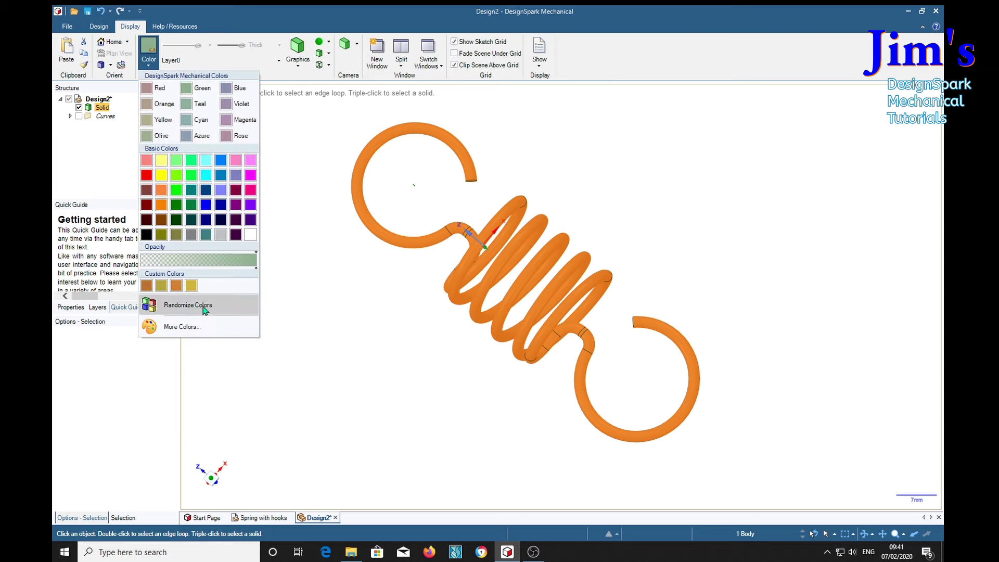
pyautogui.click(167, 305)
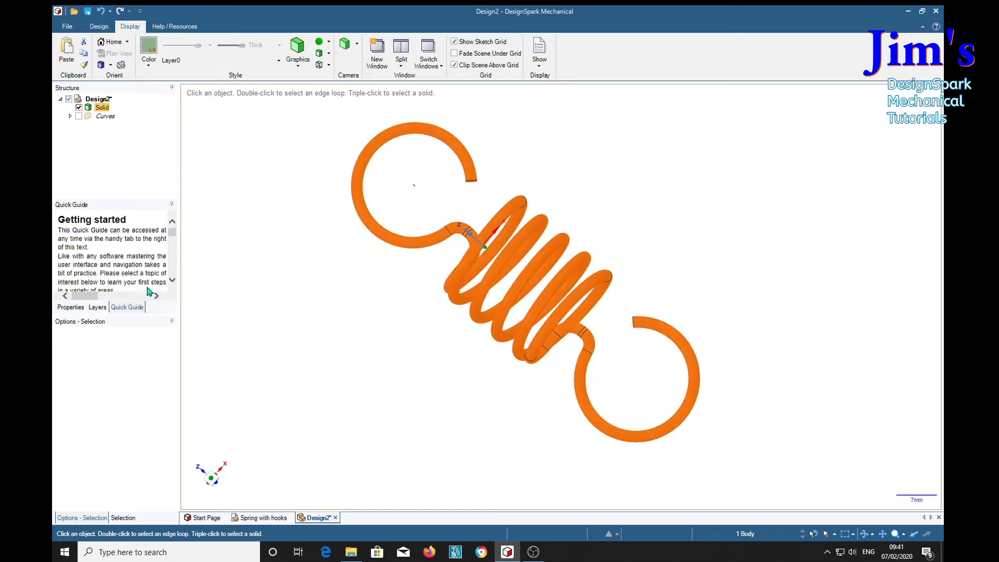
pyautogui.click(394, 374)
pyautogui.moveTo(381, 374); pyautogui.dragTo(421, 379, button='middle')
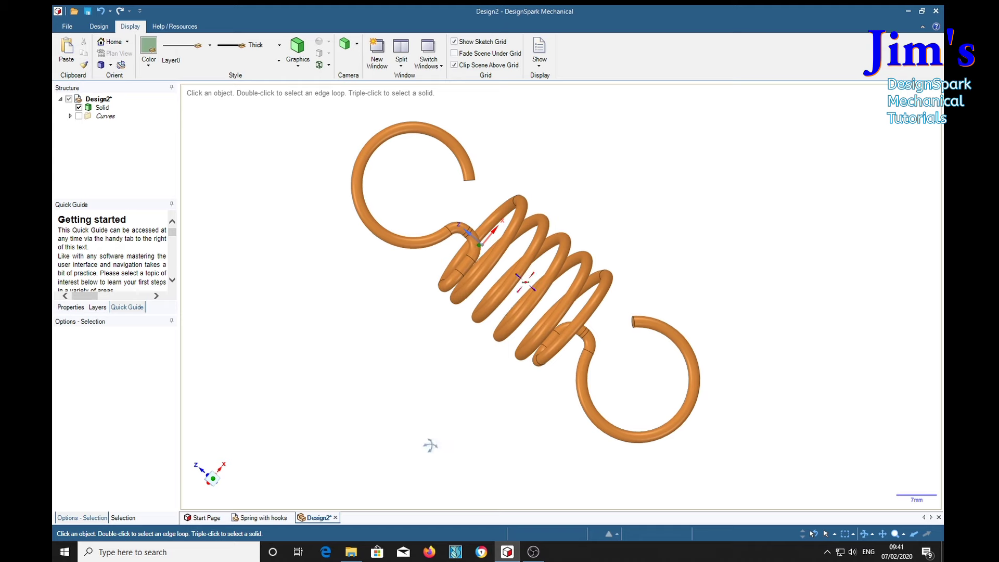
pyautogui.moveTo(430, 446); pyautogui.dragTo(379, 439, button='middle')
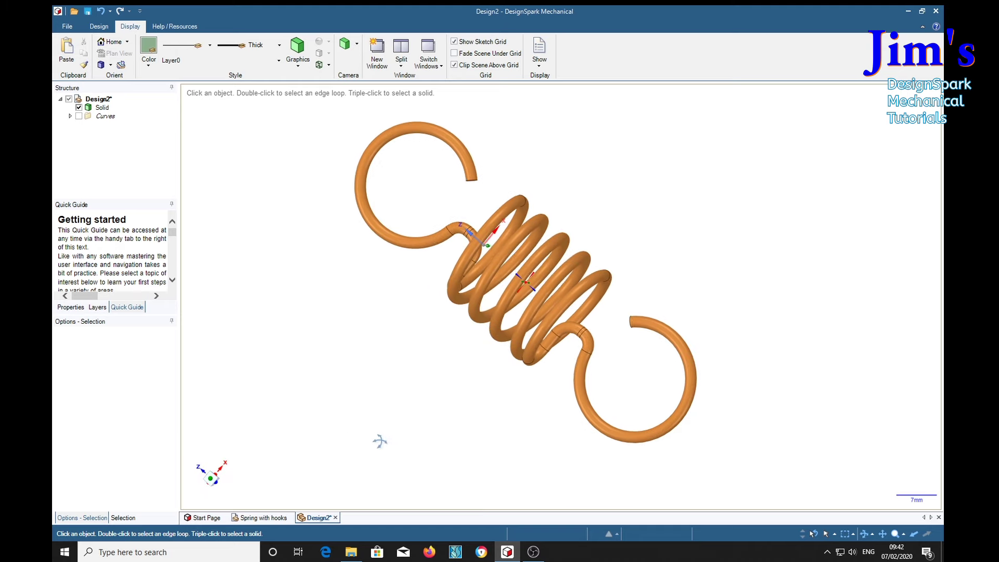
# Step: Color the spring solid medium gray from the basic colors
pyautogui.click(149, 52)
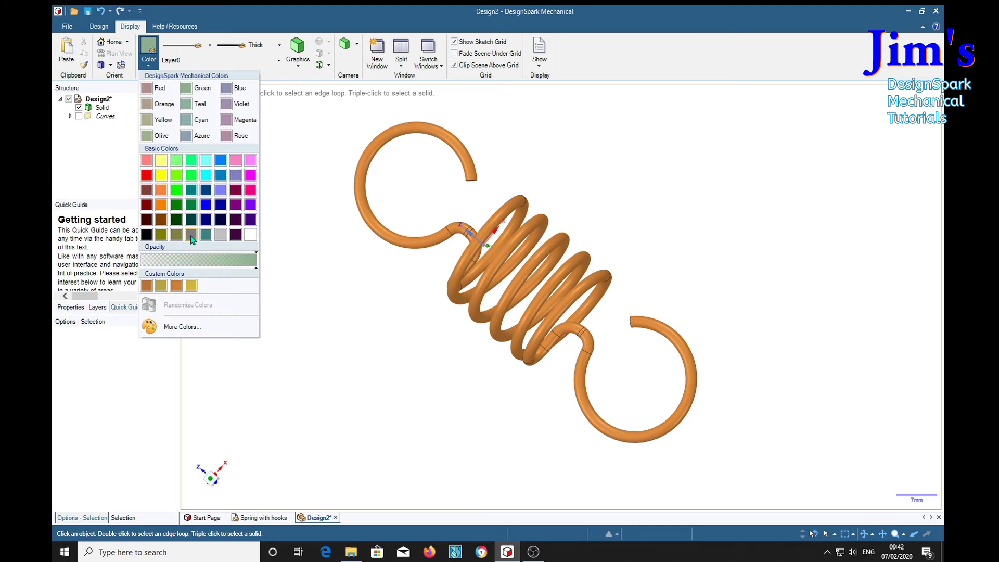
pyautogui.click(191, 234)
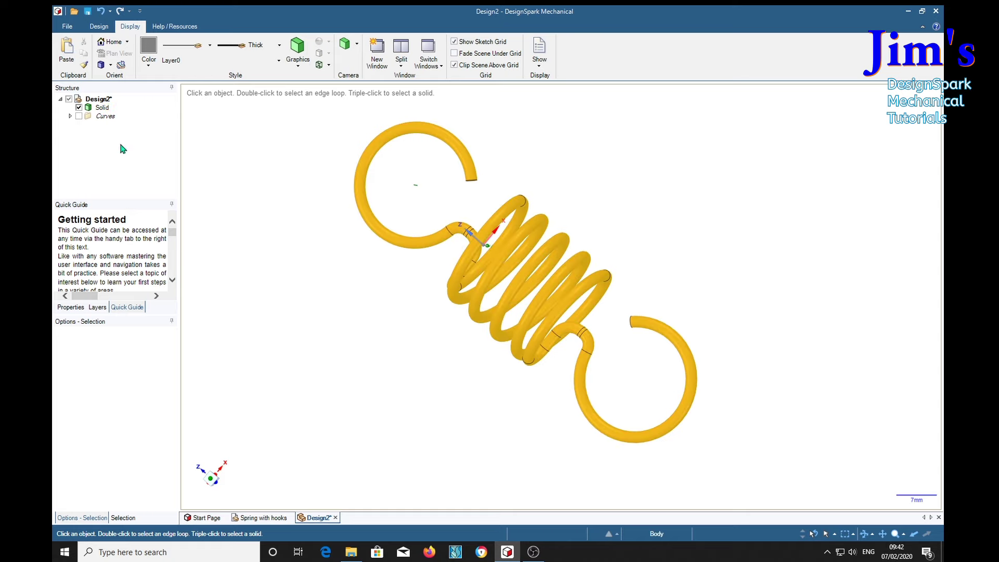
pyautogui.click(102, 107)
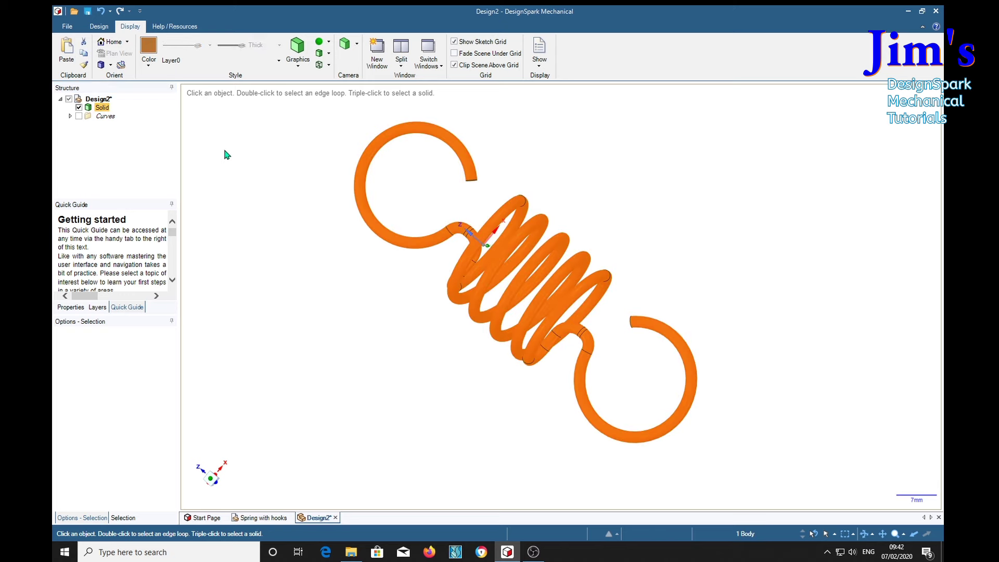
pyautogui.click(104, 109)
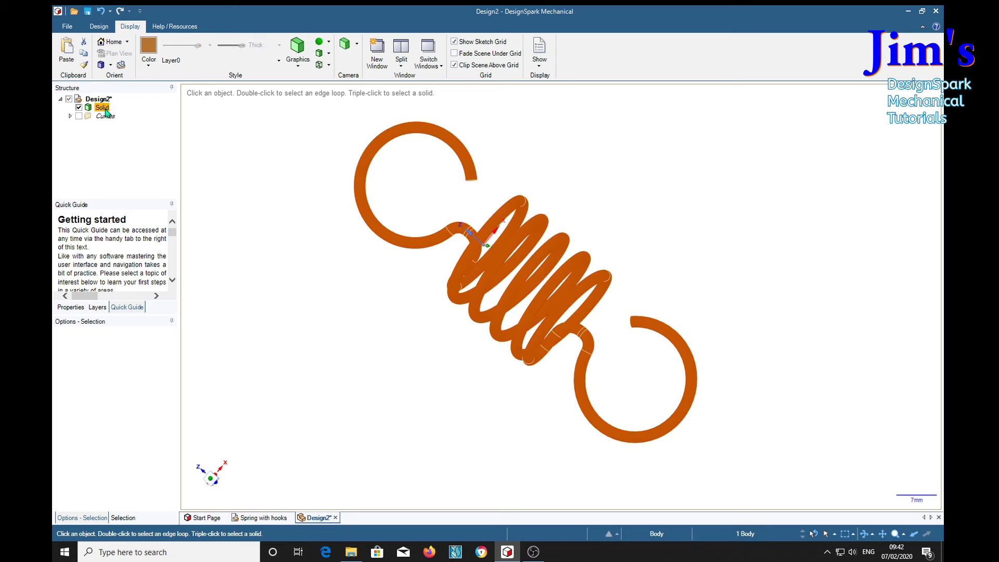
pyautogui.click(149, 50)
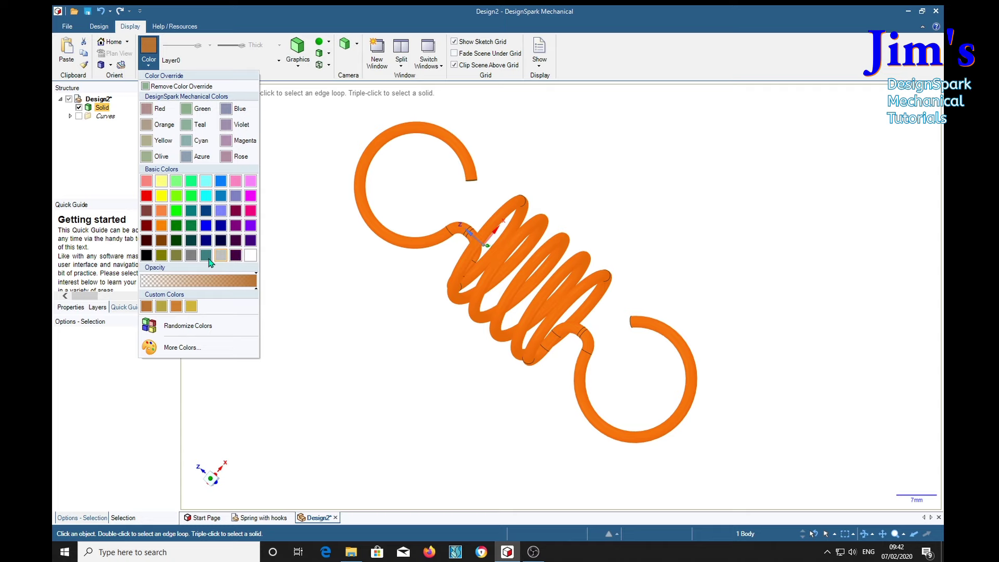
pyautogui.click(191, 255)
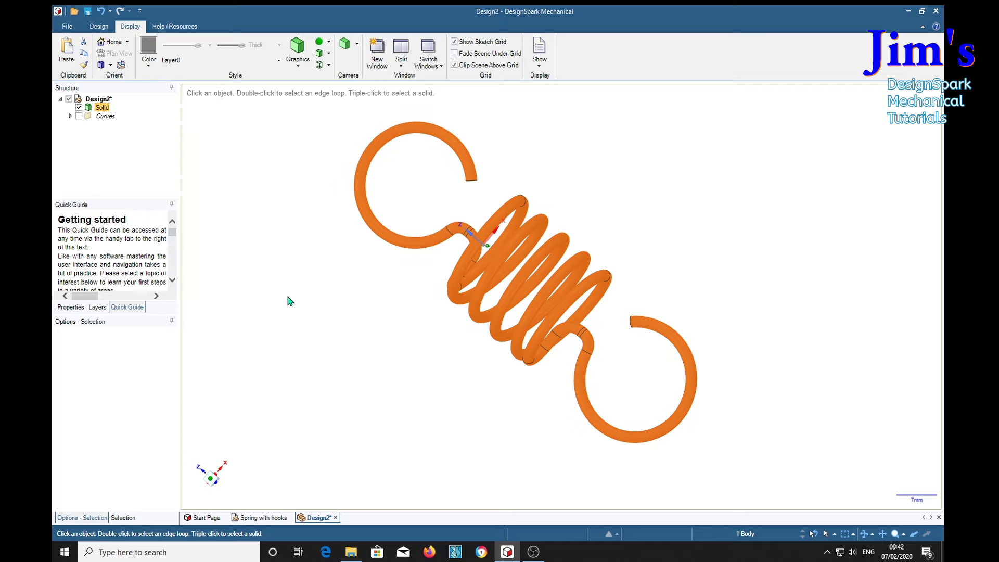
# Step: Give the spring solid a metallic style with a medium gloss finish and inspect its appearance
pyautogui.click(321, 44)
pyautogui.click(323, 54)
pyautogui.click(327, 41)
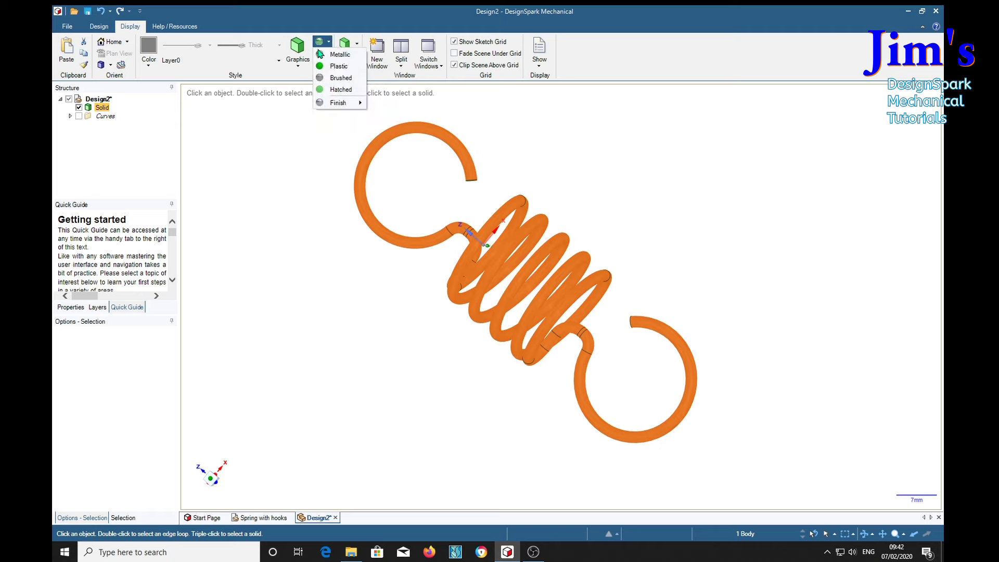
pyautogui.moveTo(342, 104)
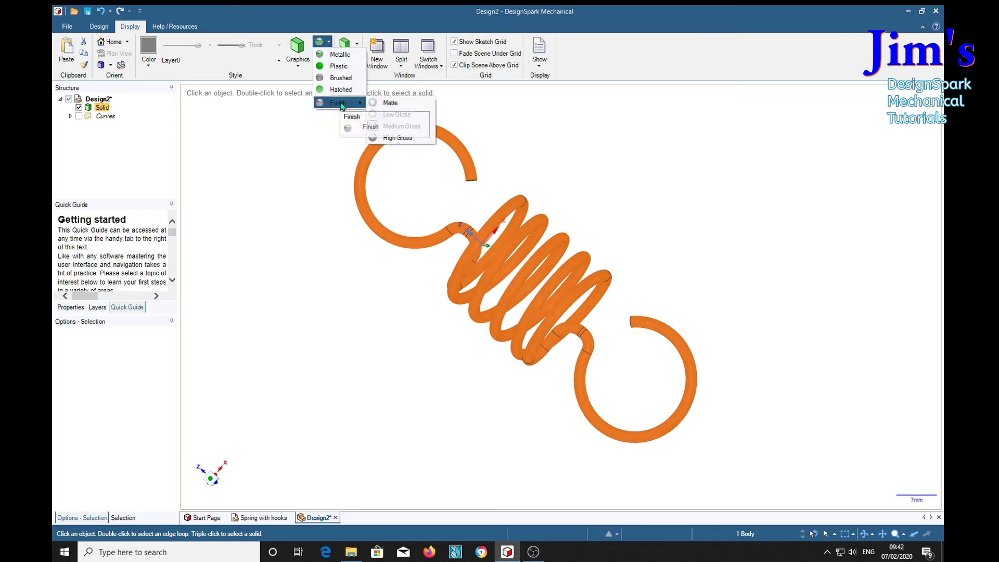
pyautogui.click(391, 126)
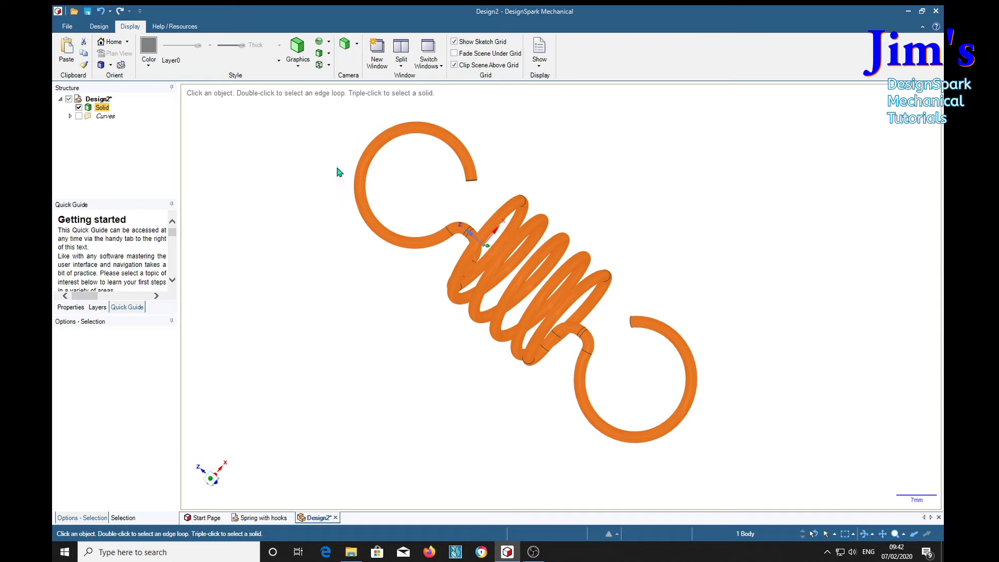
pyautogui.click(308, 324)
pyautogui.moveTo(324, 345); pyautogui.dragTo(349, 324, button='middle')
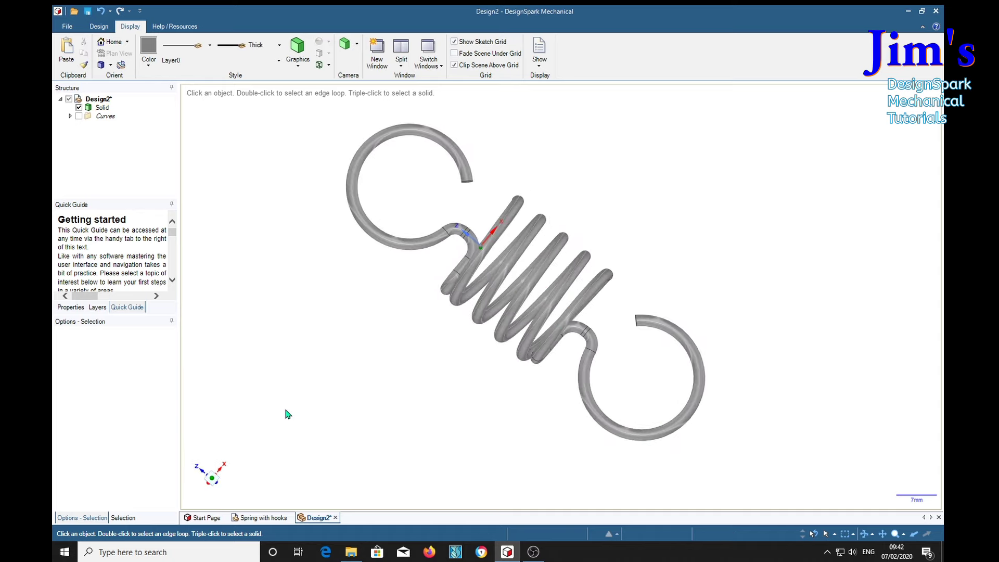